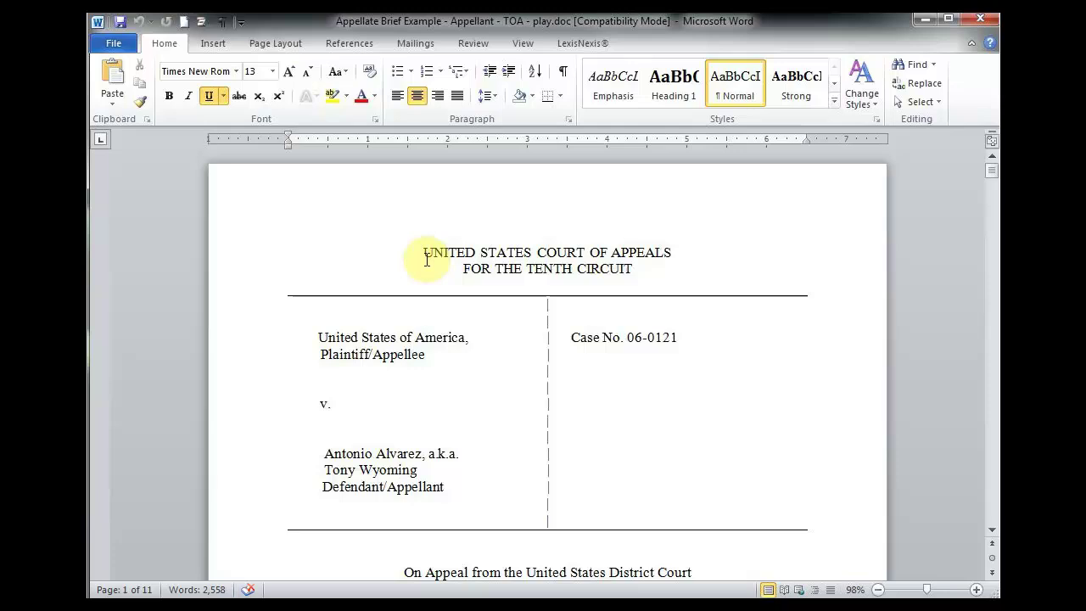
# Start marking citations for a table of authorities and open the citation category list for editing
pyautogui.click(353, 51)
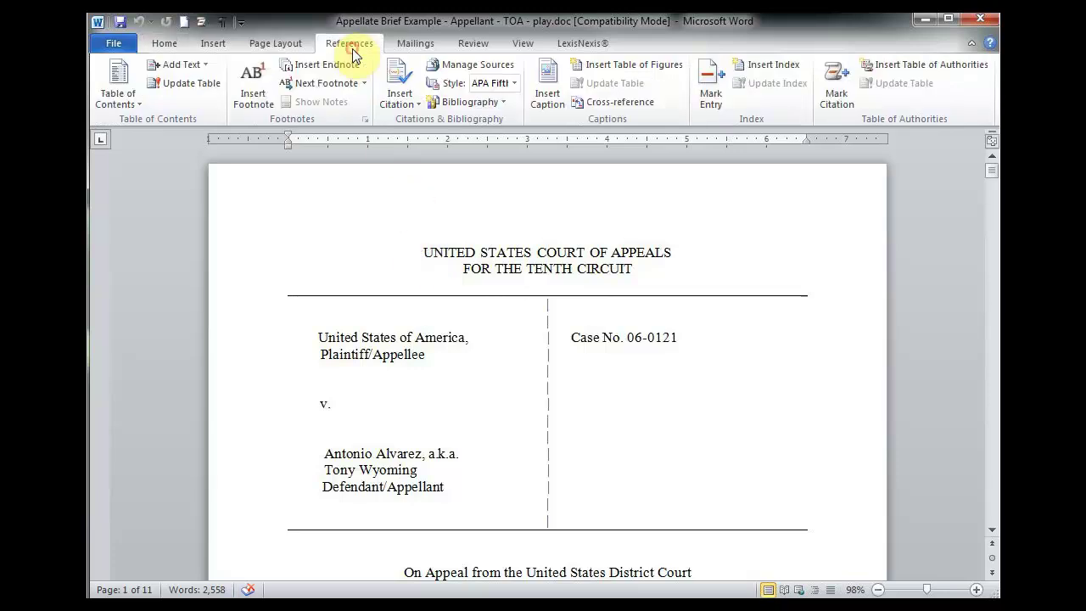
pyautogui.click(838, 95)
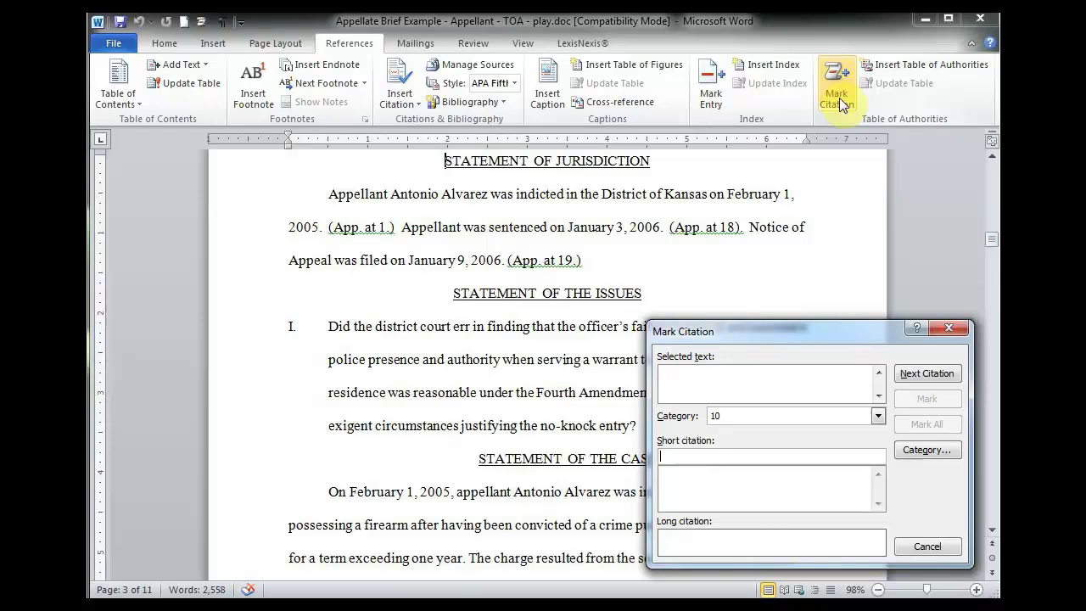
pyautogui.moveTo(844, 332); pyautogui.dragTo(316, 318)
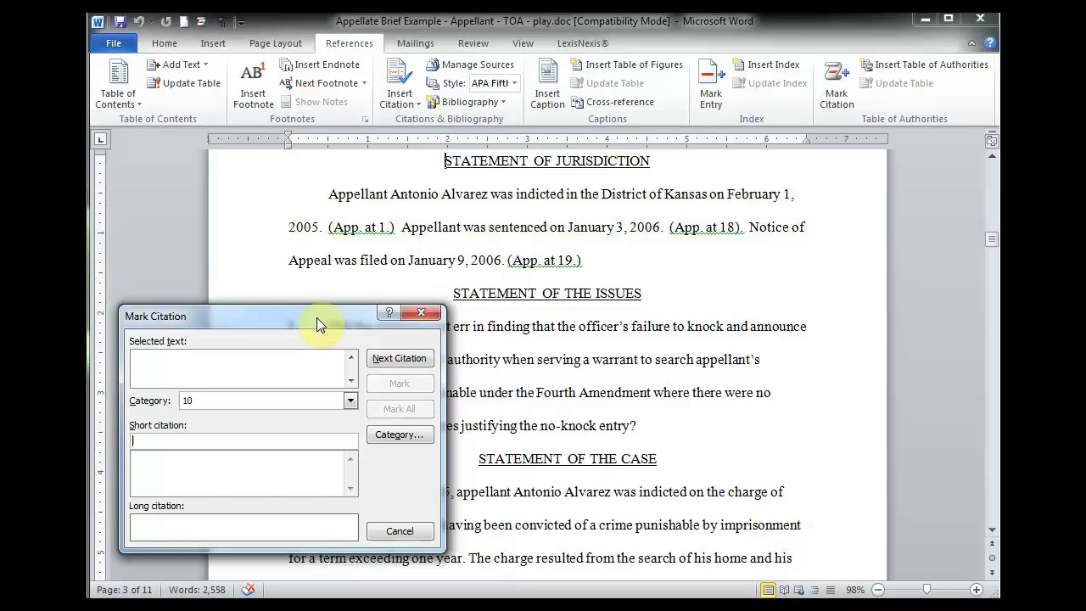
pyautogui.click(389, 438)
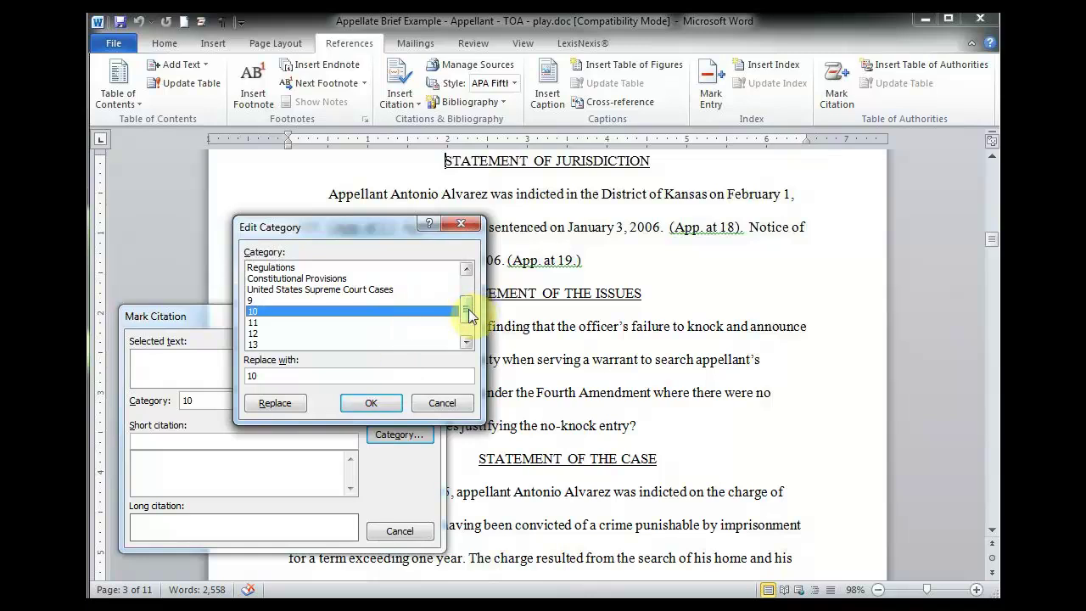
pyautogui.moveTo(469, 316); pyautogui.dragTo(332, 273)
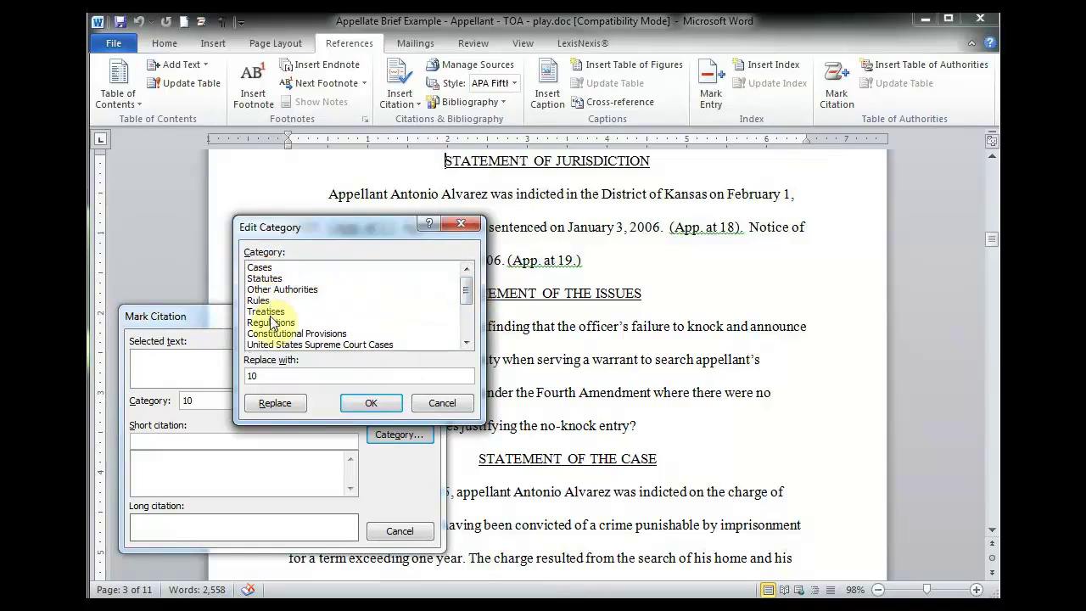
pyautogui.click(466, 342)
pyautogui.click(466, 342)
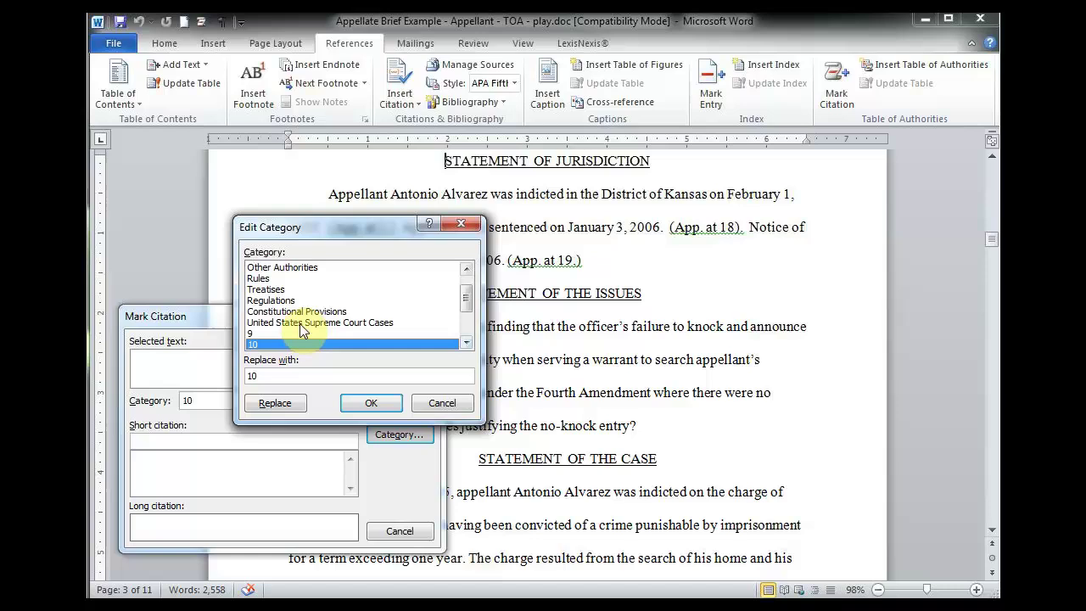
# Rename citation category 9 as Federal Cases
pyautogui.click(302, 323)
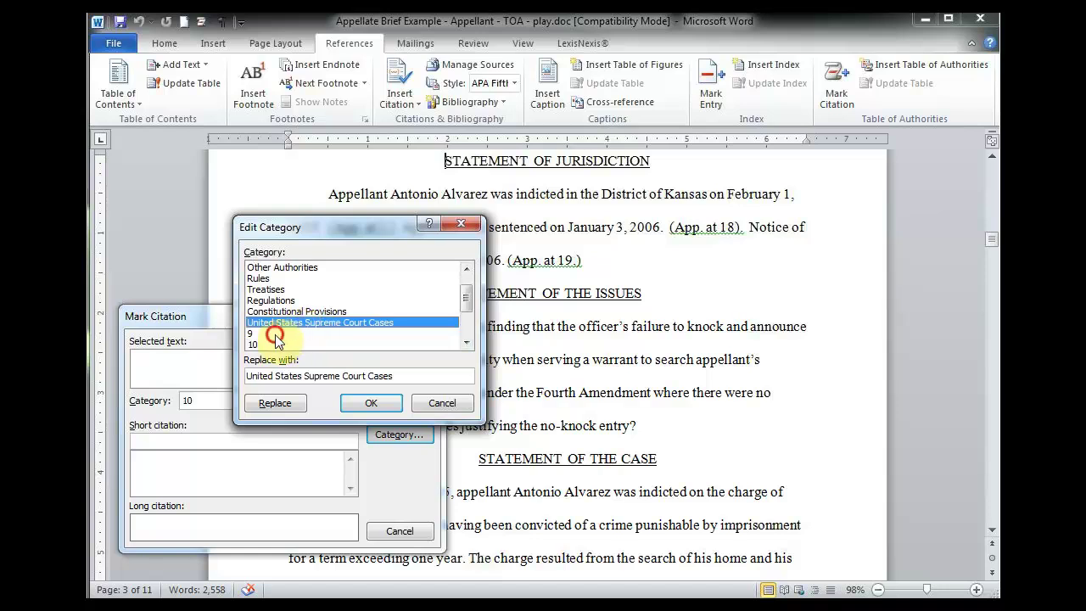
pyautogui.click(276, 336)
pyautogui.doubleClick(274, 375)
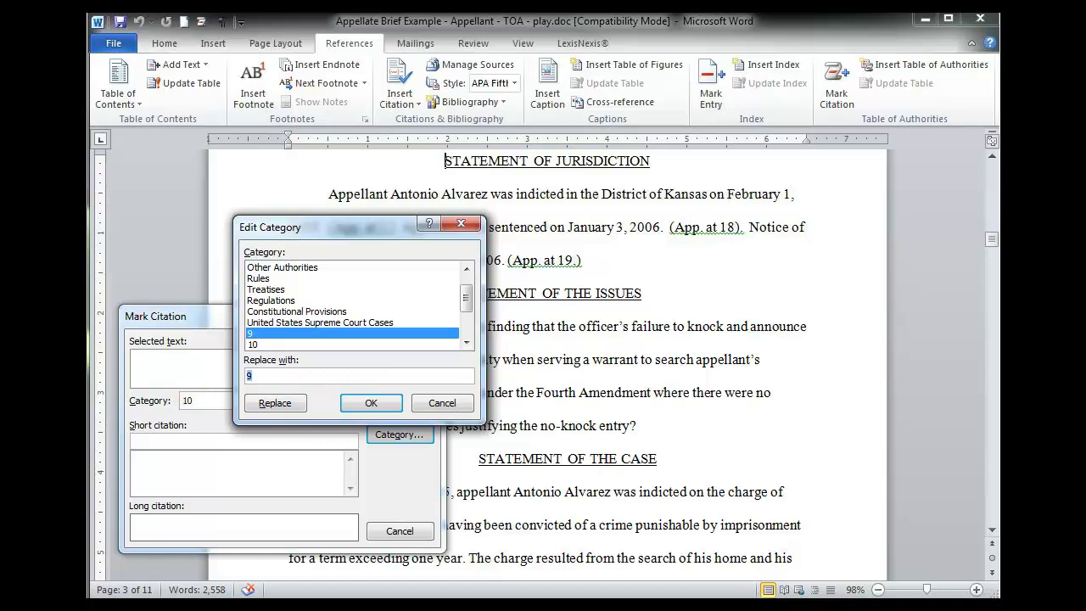
pyautogui.write('Fere')
pyautogui.press('BackSpace')
pyautogui.press('BackSpace')
pyautogui.write('deral Cases')
pyautogui.click(289, 405)
# Rename citation category 10 as Federal Statutes and apply the category changes
pyautogui.click(280, 344)
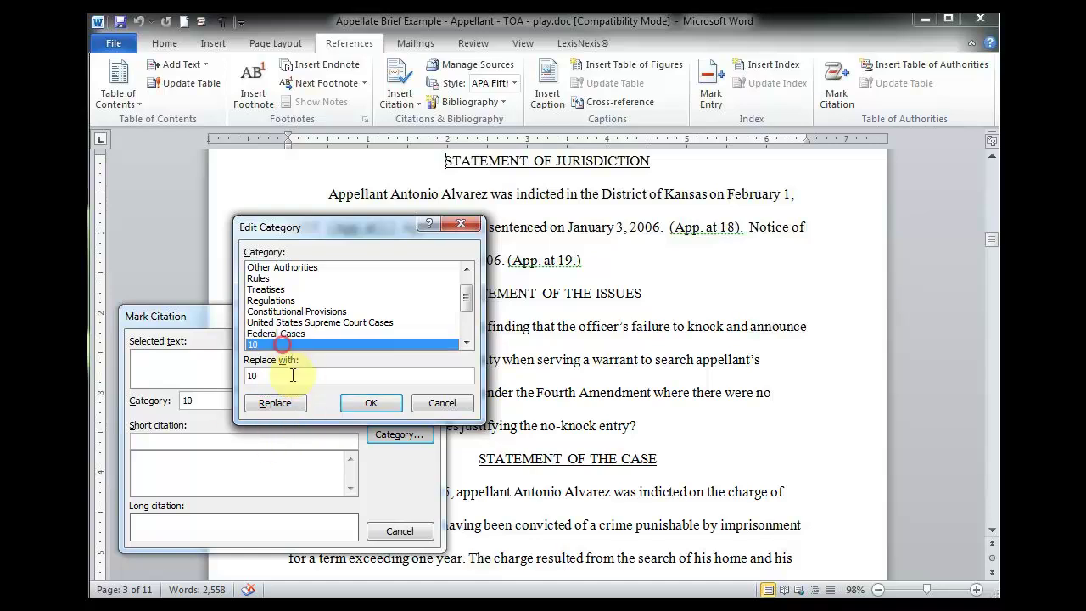
pyautogui.write('Federal Statutes')
pyautogui.click(273, 403)
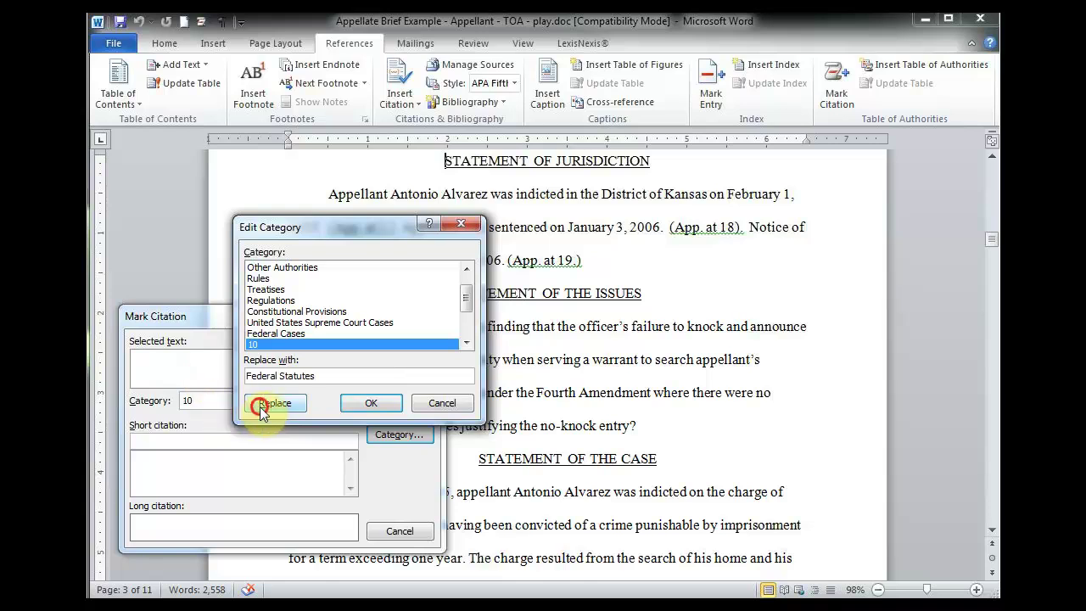
pyautogui.click(370, 404)
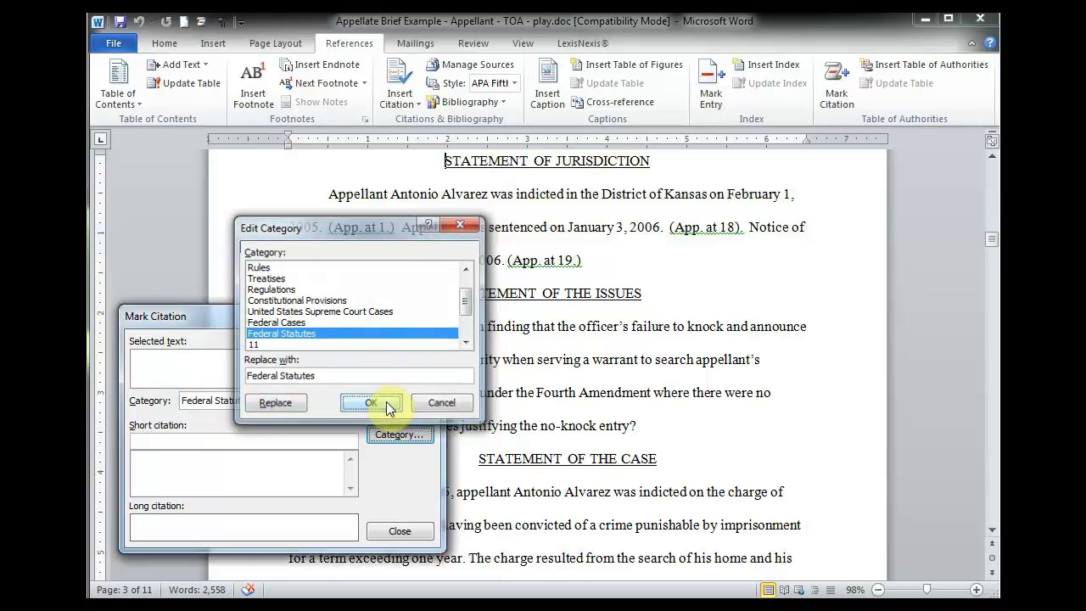
pyautogui.click(348, 401)
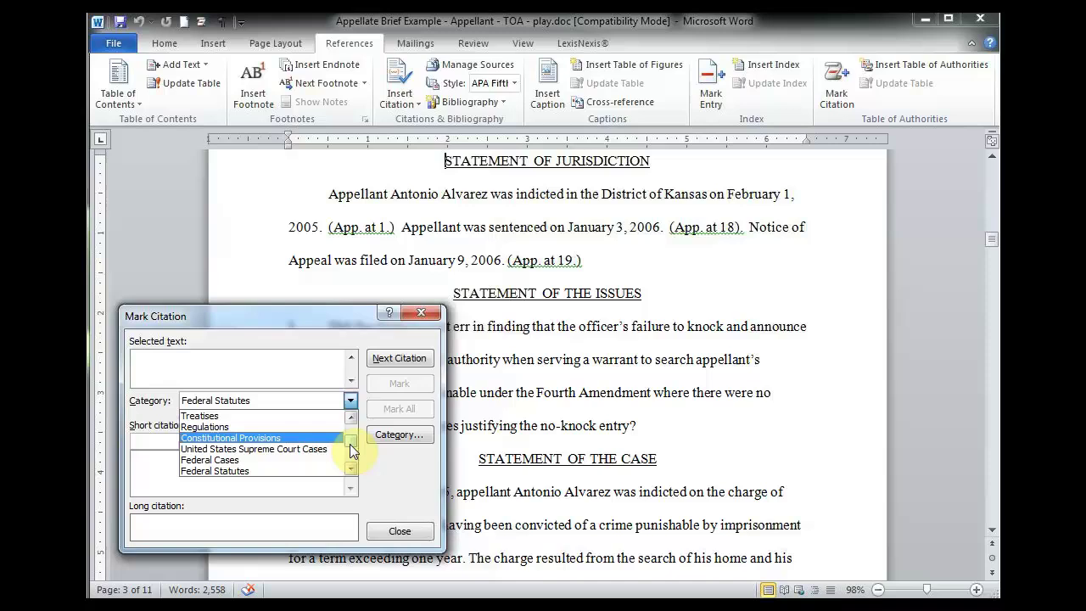
pyautogui.moveTo(351, 444); pyautogui.dragTo(352, 436)
pyautogui.click(376, 458)
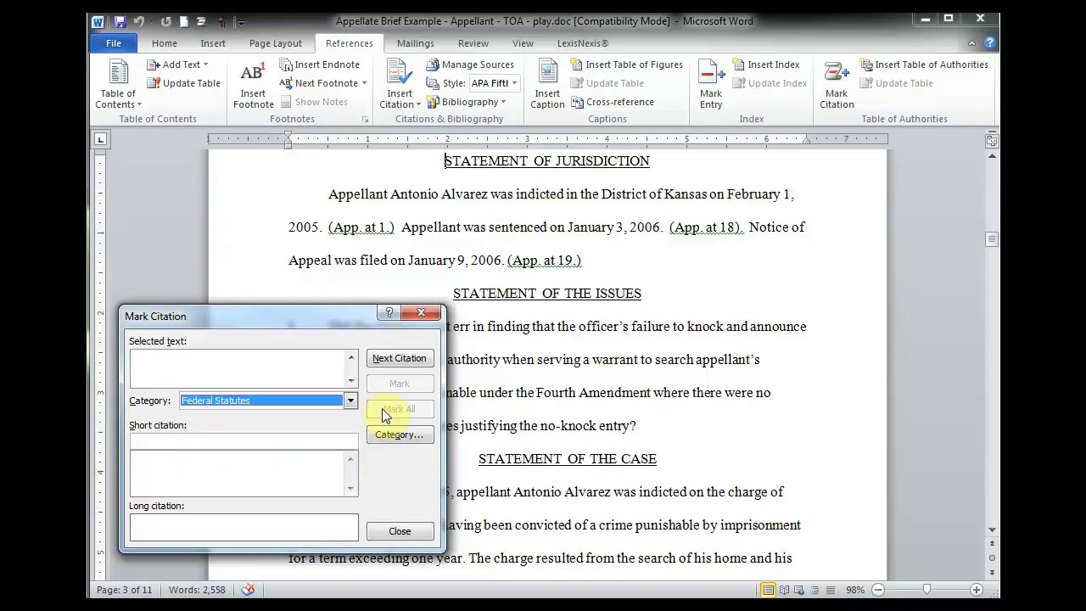
# Find the next citation and load the full text "United States v. Green, 178 F.3d 1099, 1104 (10th Cir. 1999)" for marking
pyautogui.click(407, 360)
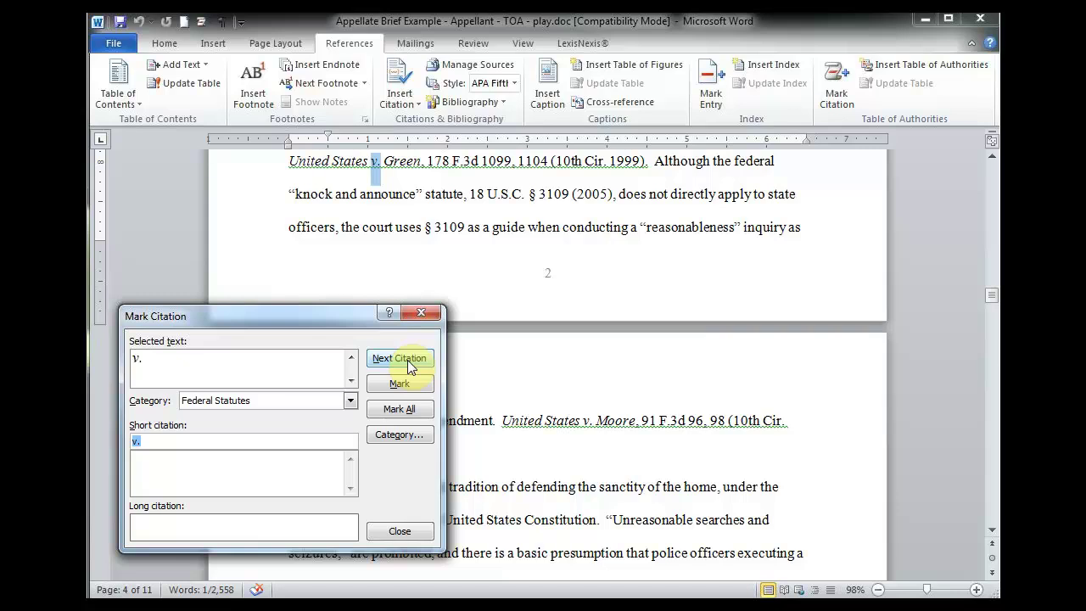
pyautogui.click(288, 162)
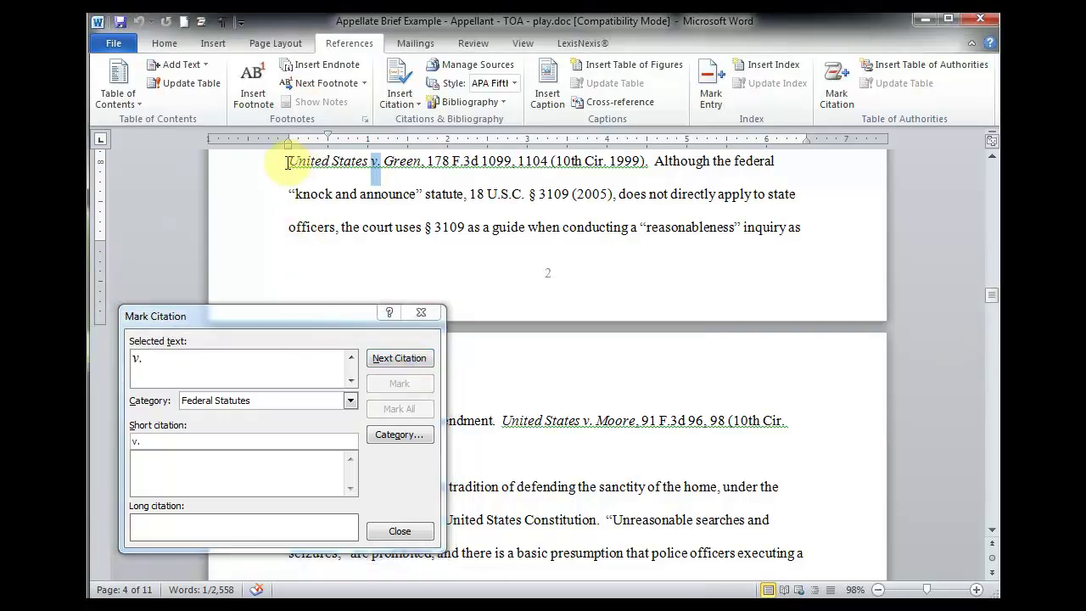
pyautogui.moveTo(288, 162); pyautogui.dragTo(638, 170)
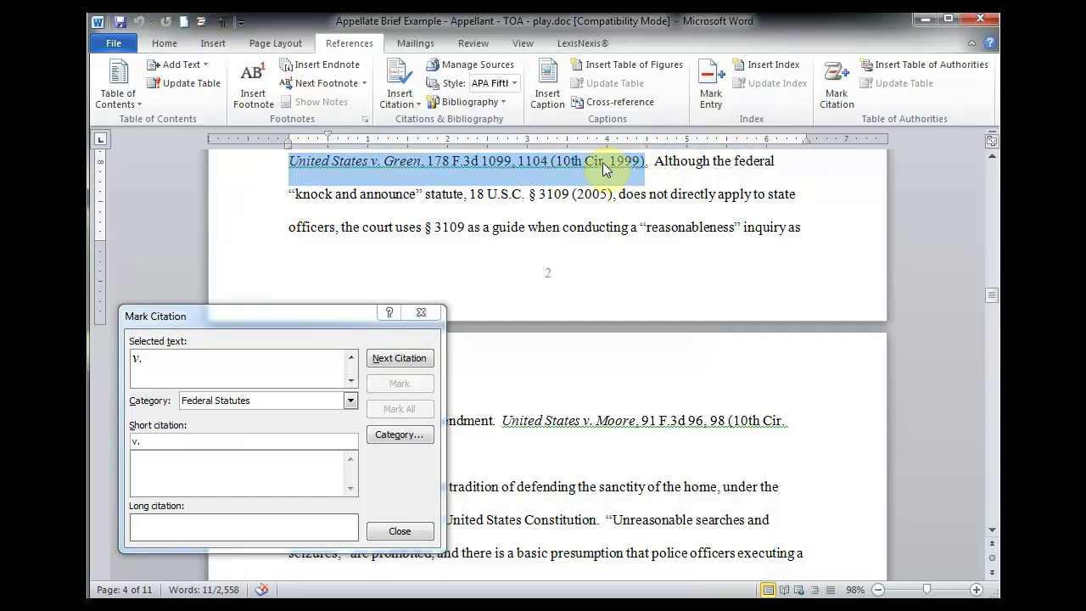
pyautogui.click(268, 373)
# Remove the pinpoint page 1104 and its comma from the selected Green citation text, leaving "178 F.3d 1099 (10th Cir. 1999)"
pyautogui.click(212, 373)
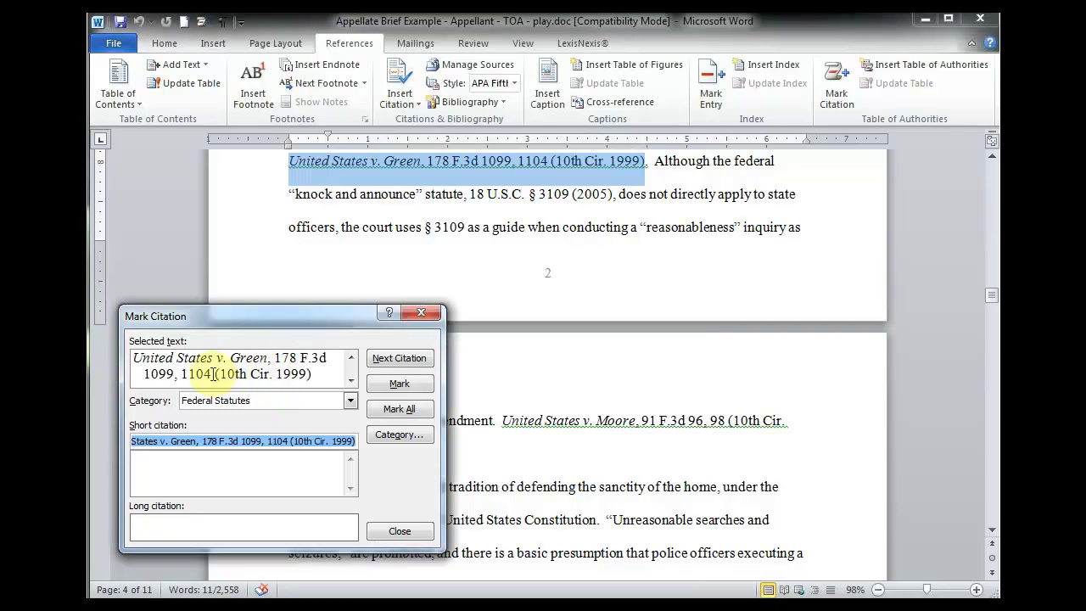
pyautogui.press('BackSpace')
pyautogui.press('BackSpace')
pyautogui.press('BackSpace')
pyautogui.press('BackSpace')
pyautogui.press('BackSpace')
pyautogui.press('BackSpace')
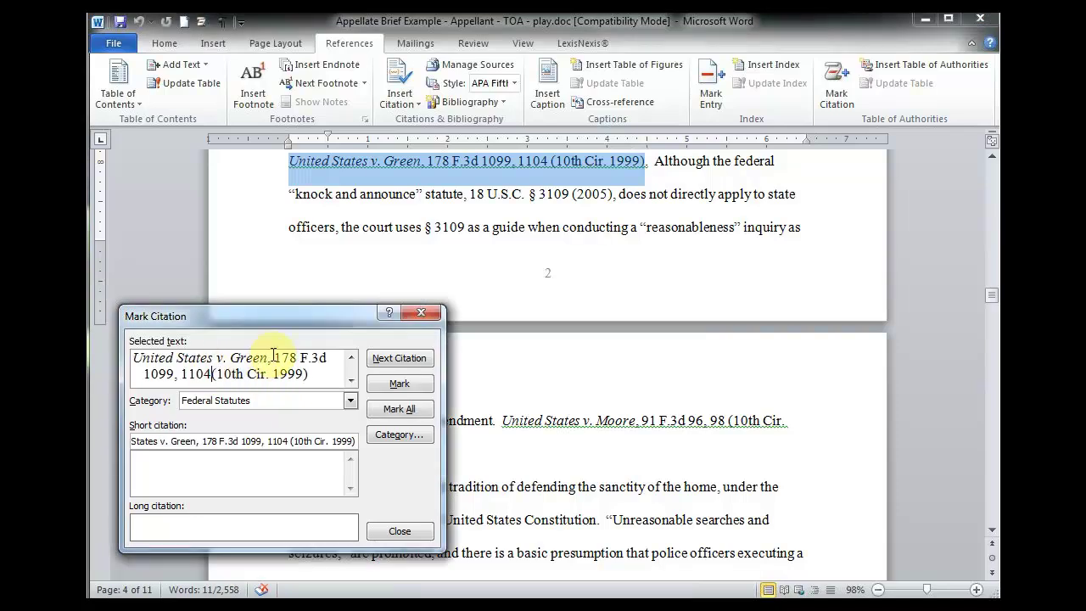
pyautogui.press('BackSpace')
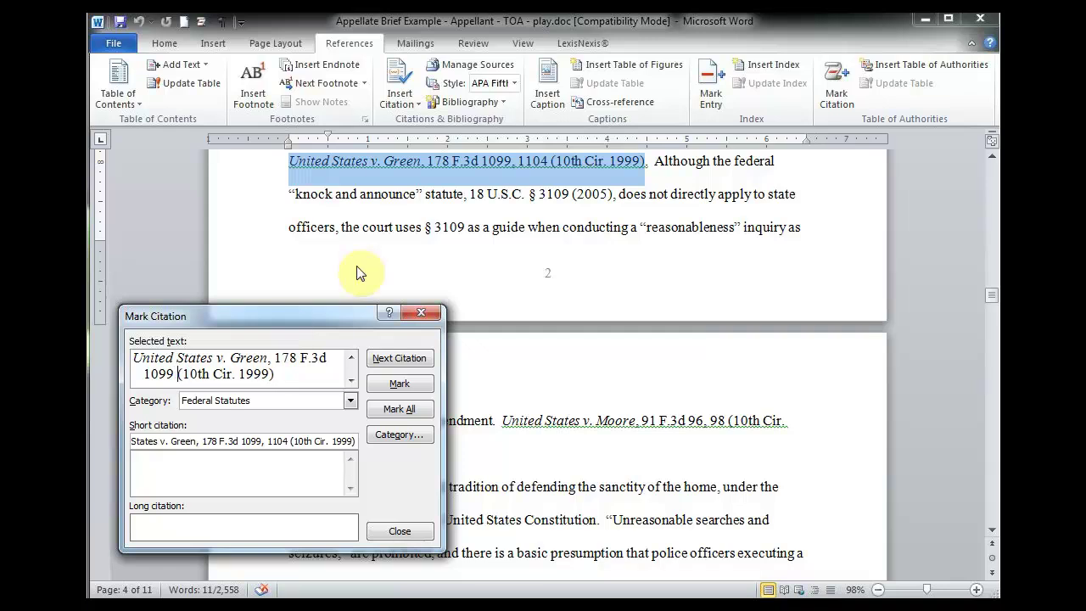
# Assign the Green citation to the Federal Cases category and mark it
pyautogui.click(350, 400)
pyautogui.click(238, 461)
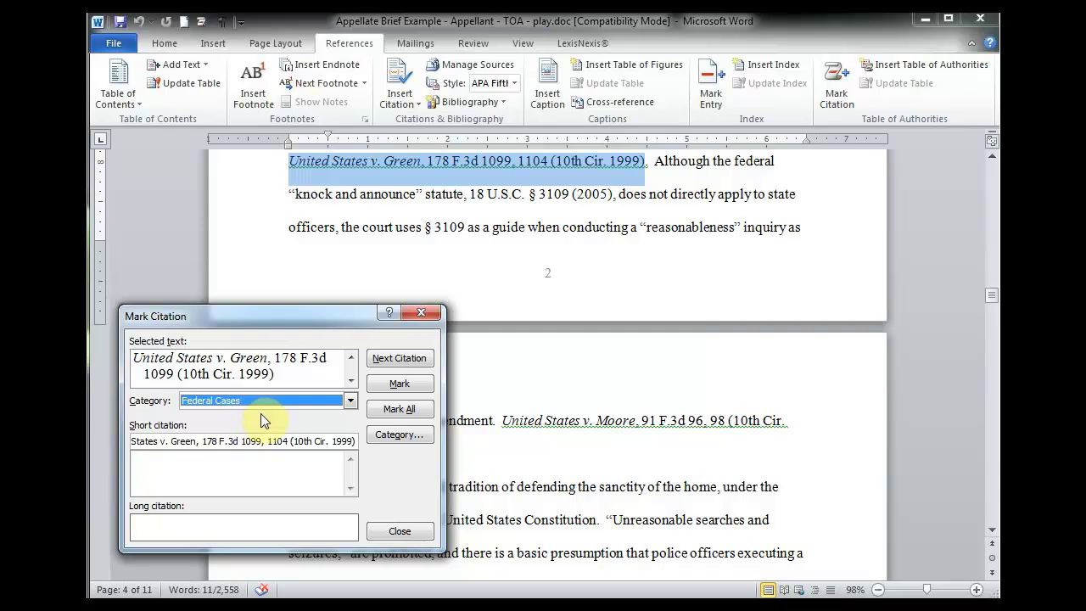
pyautogui.click(404, 385)
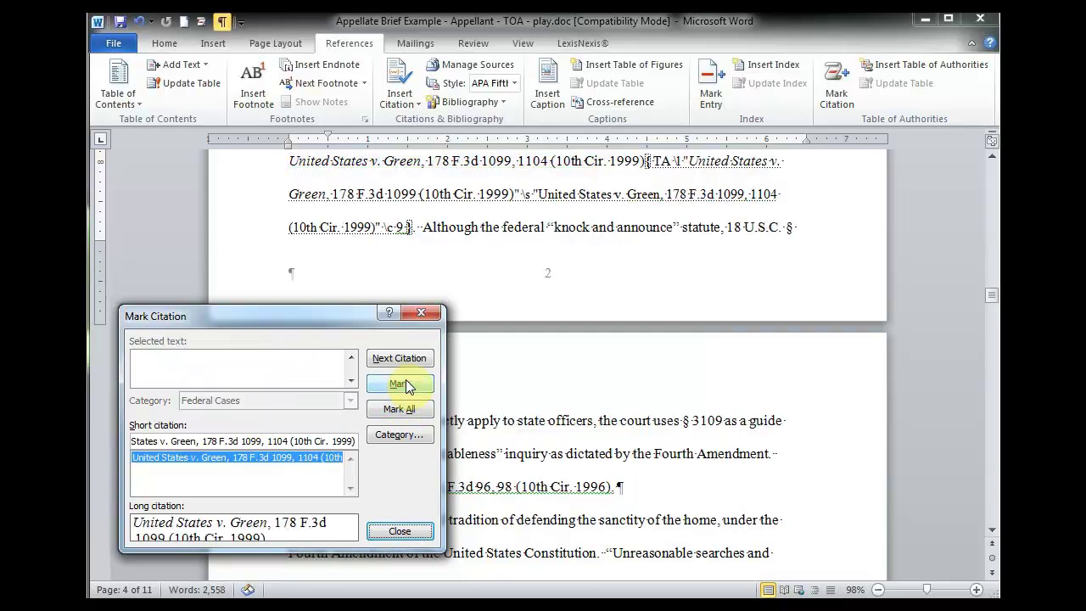
# Examine the TA field inserted after the Green citation, hiding and showing the formatting marks
pyautogui.click(645, 160)
pyautogui.moveTo(644, 160); pyautogui.dragTo(418, 226)
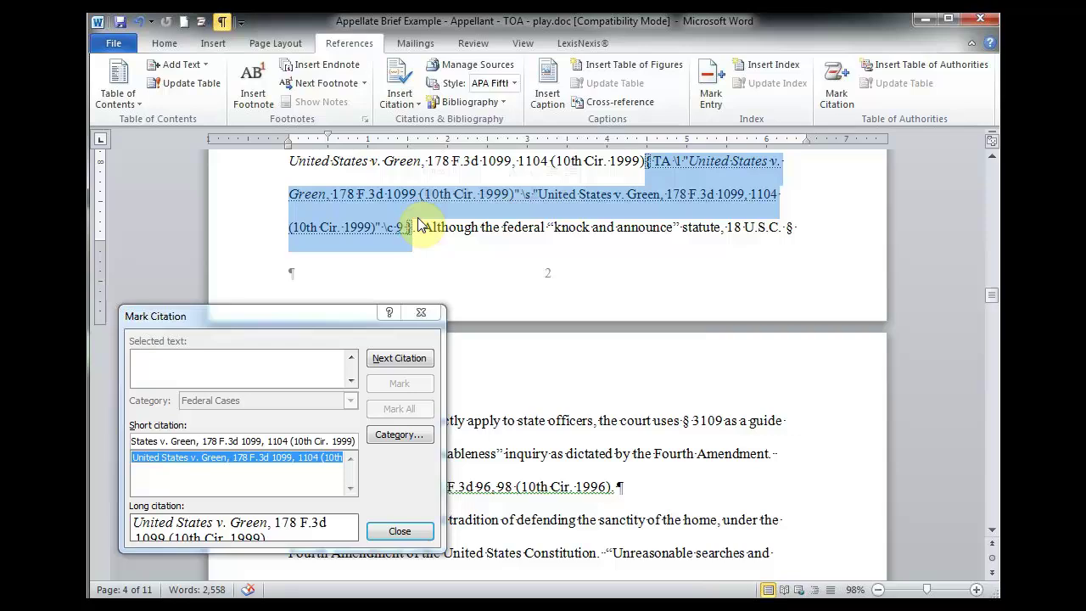
pyautogui.click(225, 23)
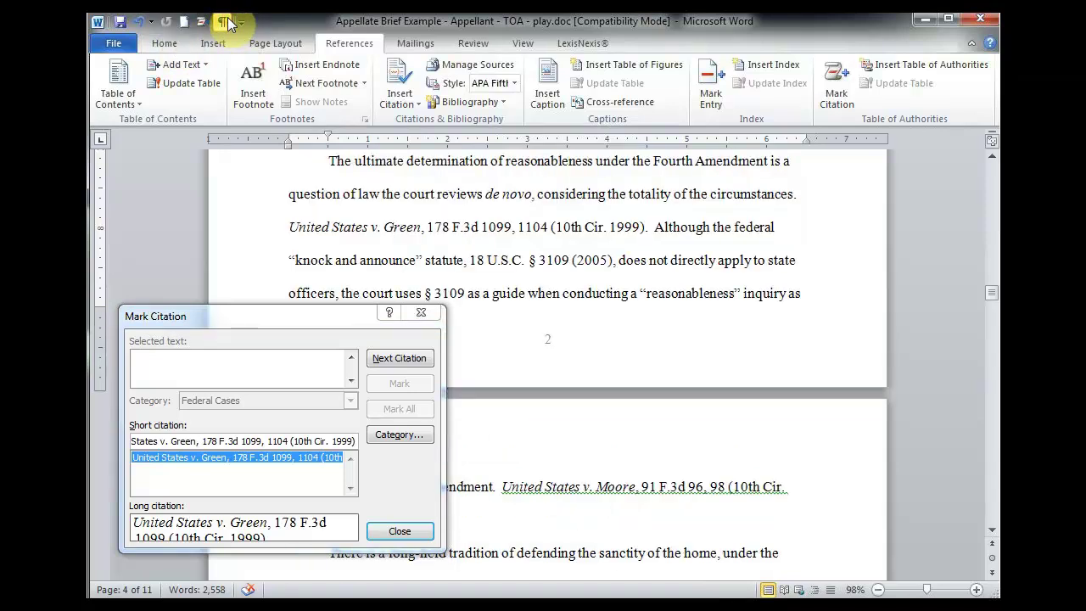
pyautogui.click(225, 23)
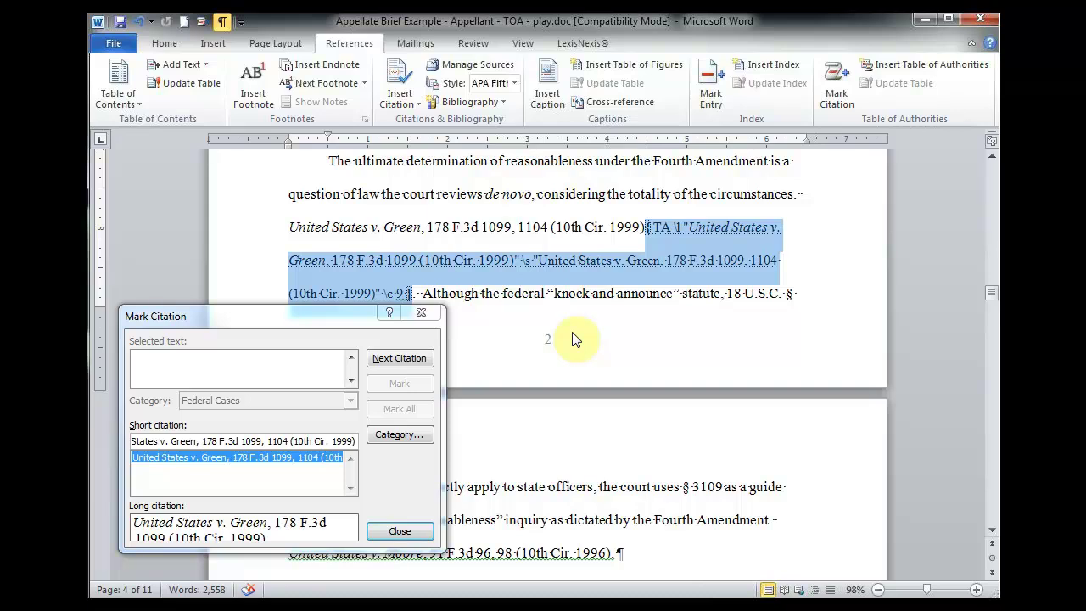
pyautogui.click(482, 294)
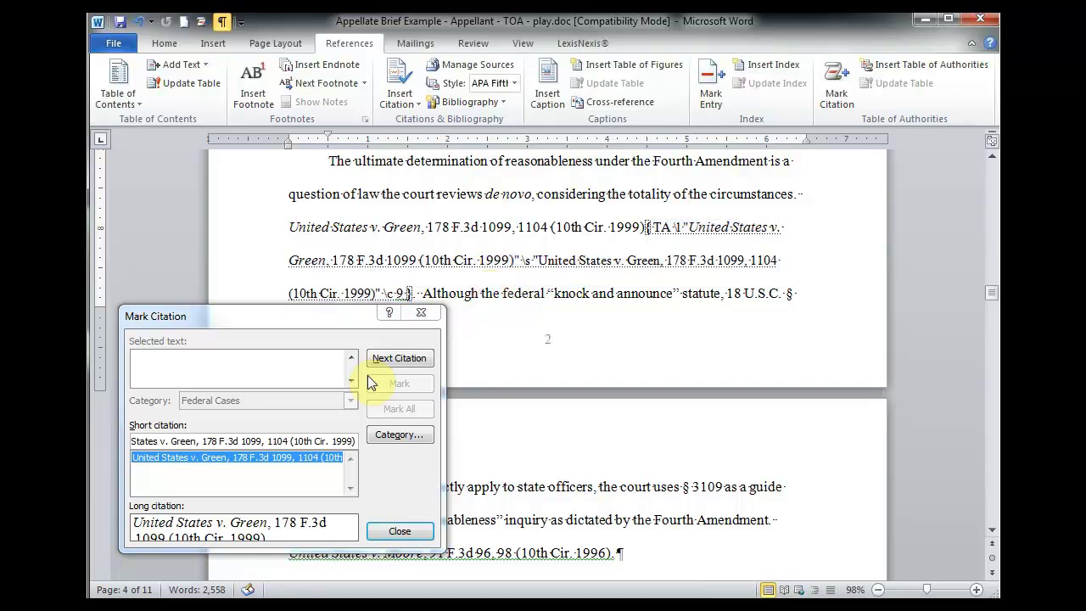
# Find the next citation and mark the full "18 U.S.C. § 3109 (2005)" under the Federal Statutes category
pyautogui.click(399, 359)
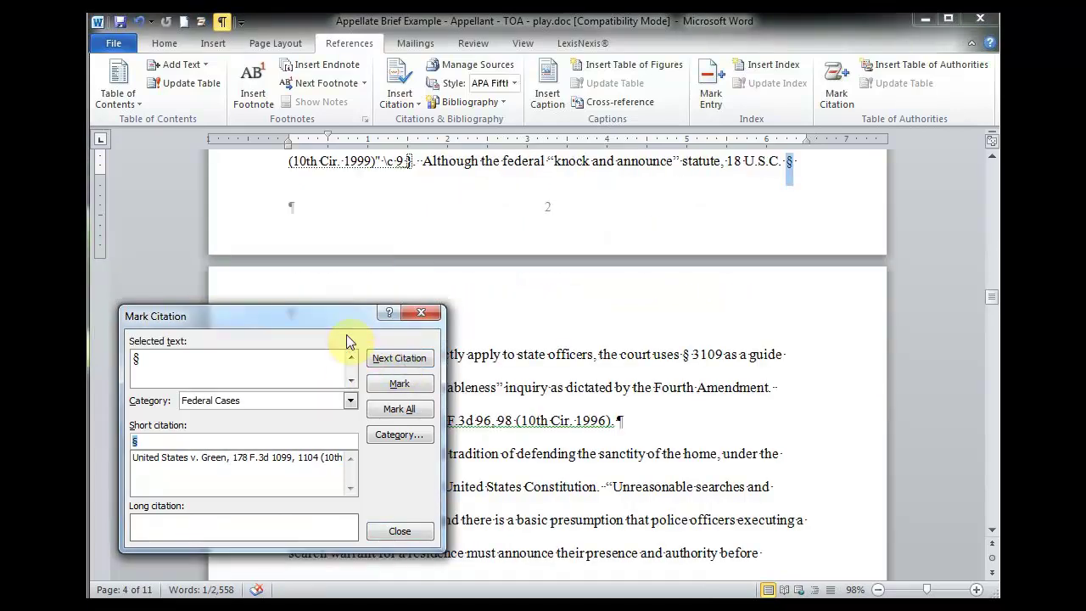
pyautogui.moveTo(328, 326); pyautogui.dragTo(850, 342)
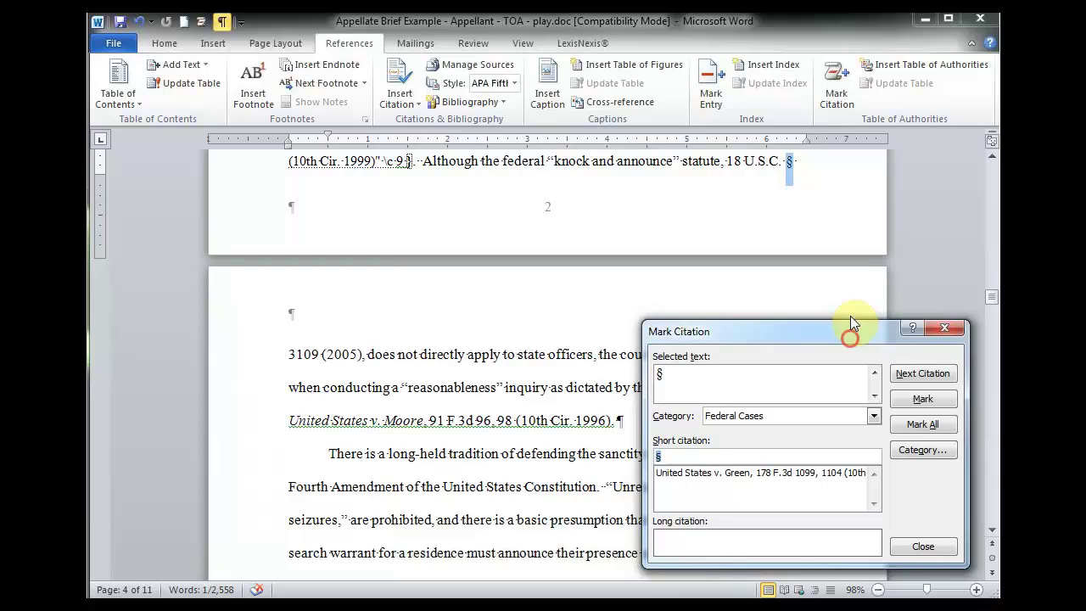
pyautogui.click(740, 161)
pyautogui.moveTo(727, 162); pyautogui.dragTo(362, 355)
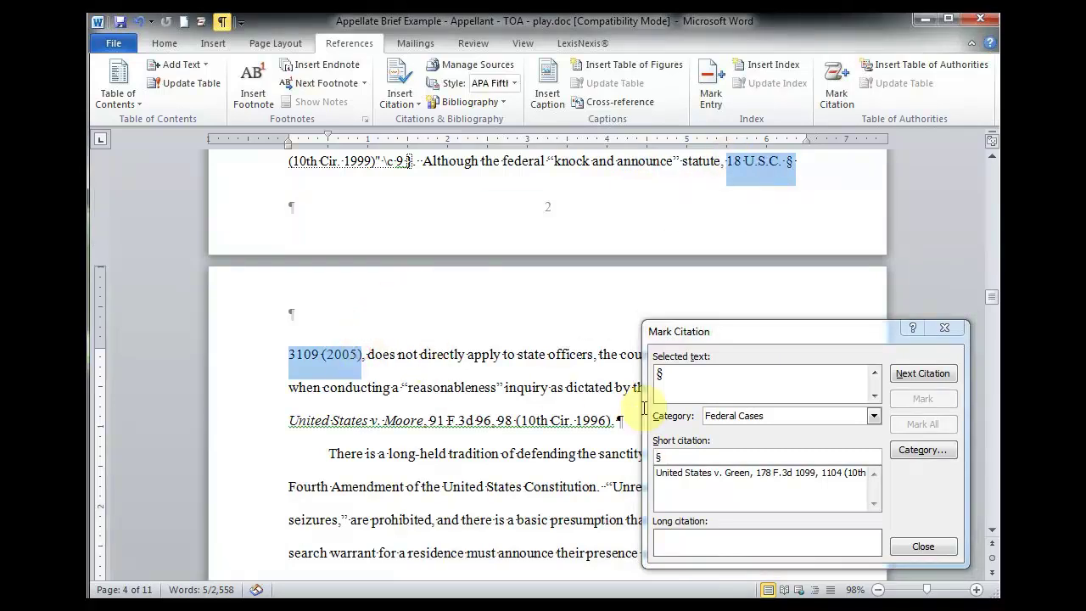
pyautogui.click(740, 391)
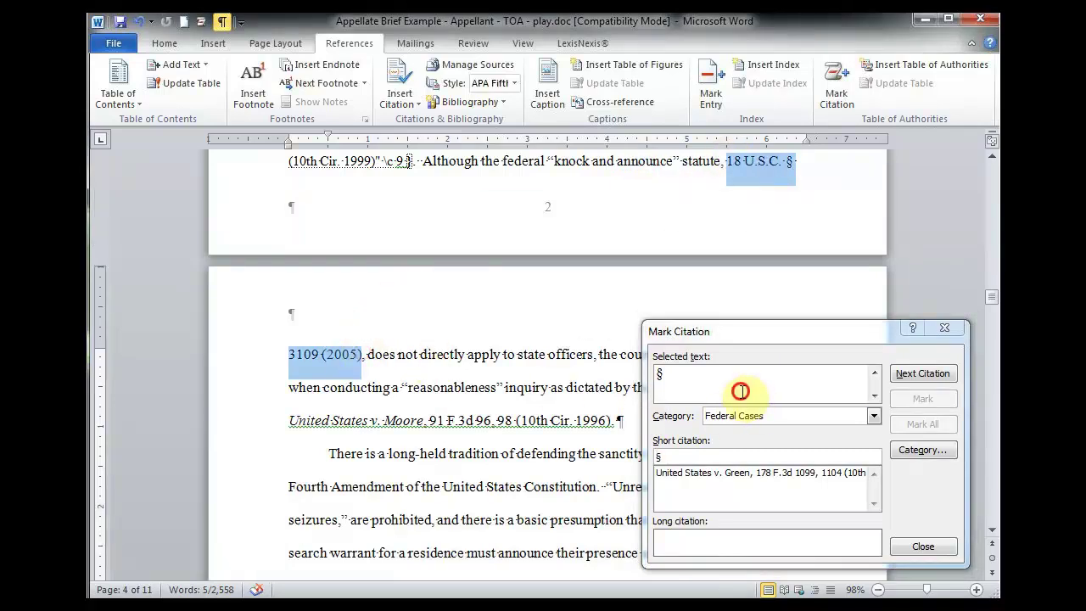
pyautogui.click(878, 420)
pyautogui.click(796, 488)
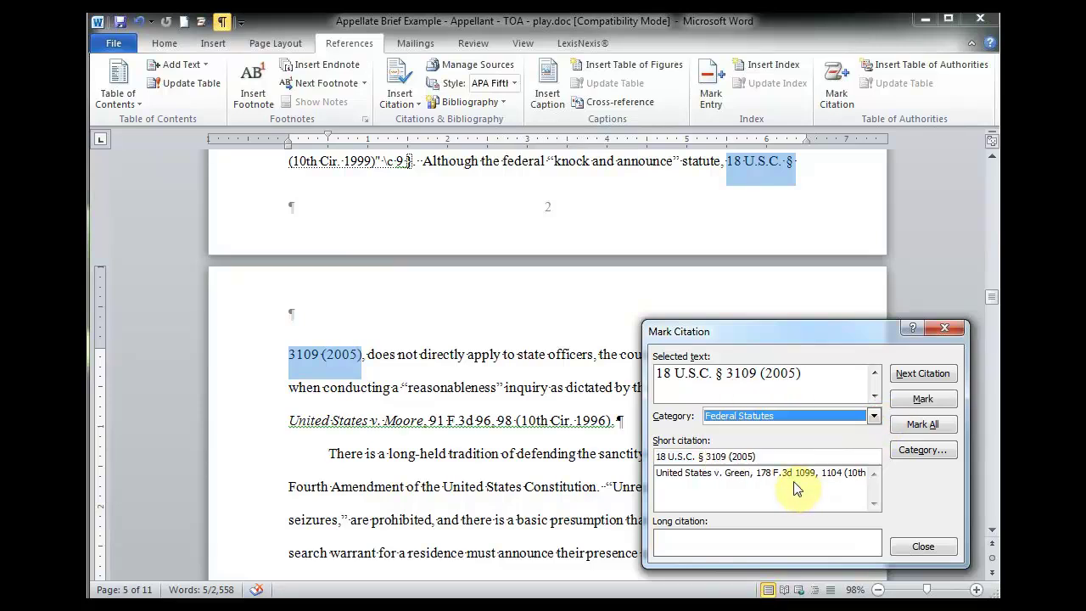
pyautogui.click(942, 403)
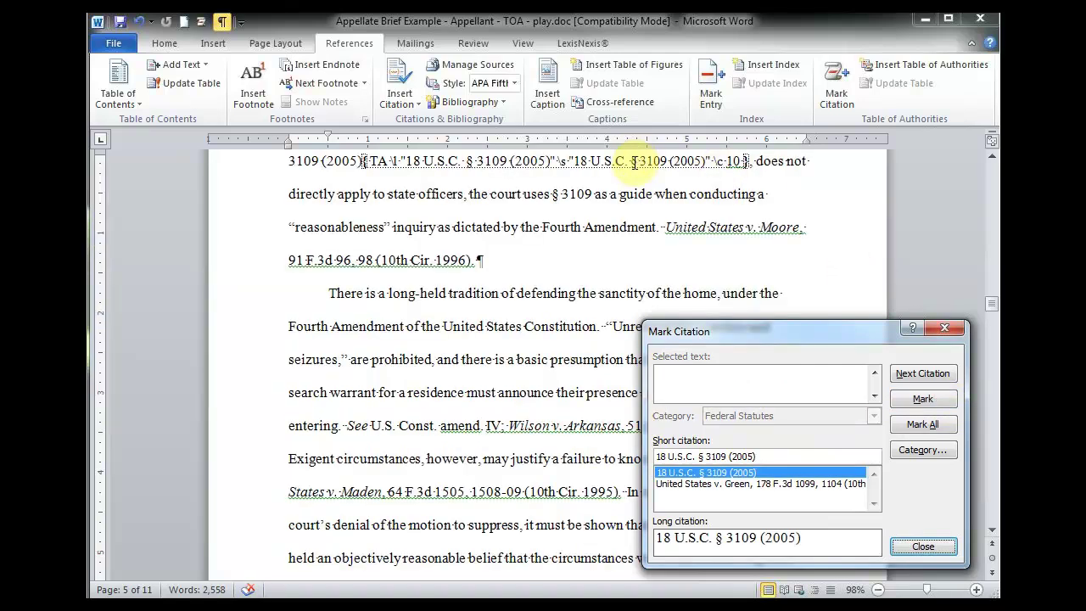
# Find the following § 3109 reference and mark it as another occurrence of the existing short citation 18 U.S.C. § 3109 (2005)
pyautogui.click(918, 375)
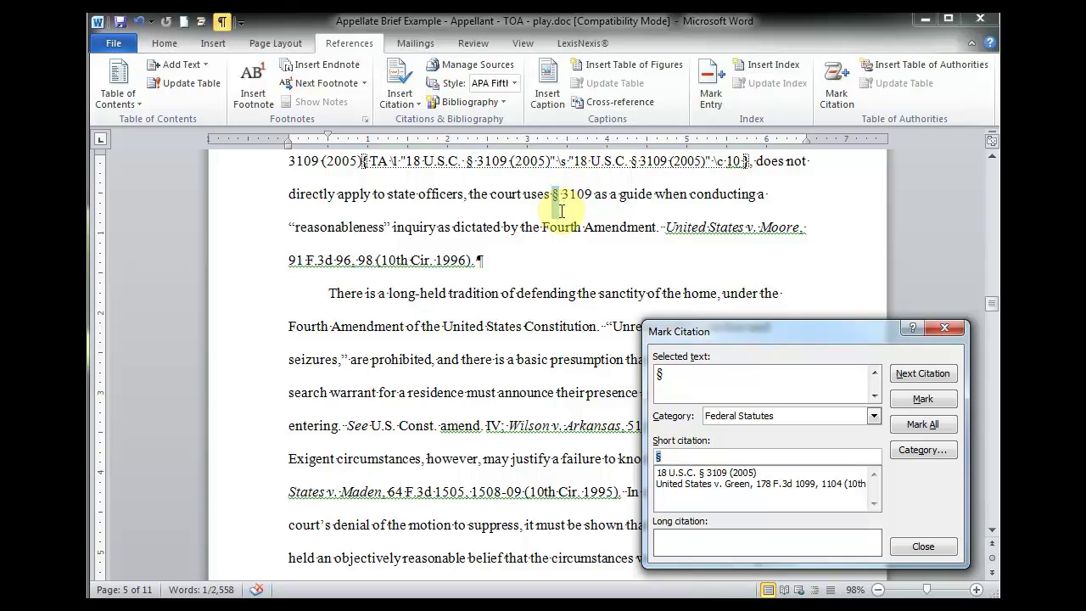
pyautogui.click(689, 475)
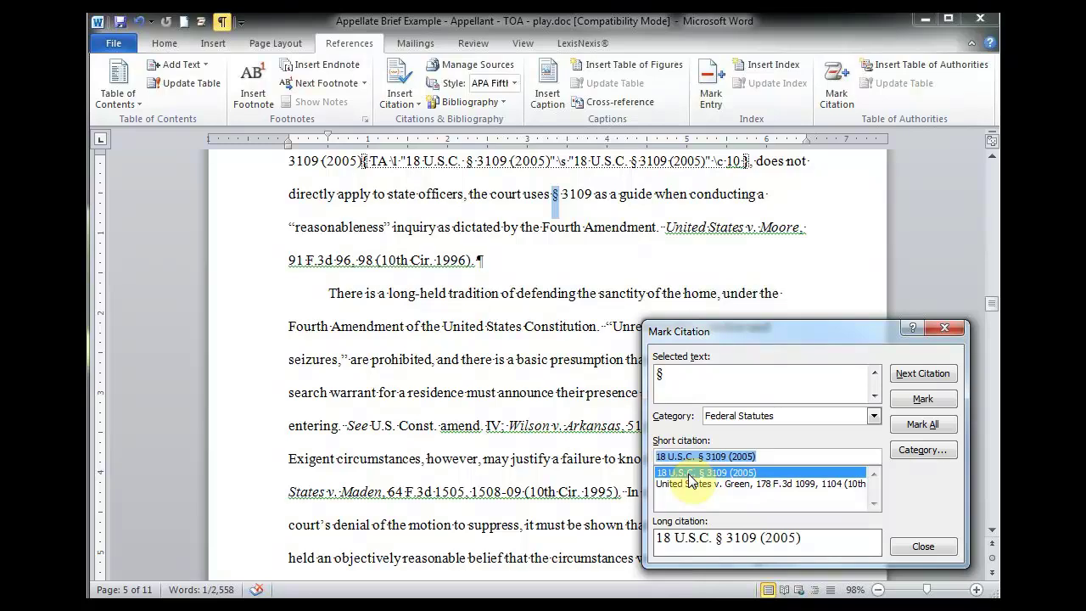
pyautogui.click(905, 407)
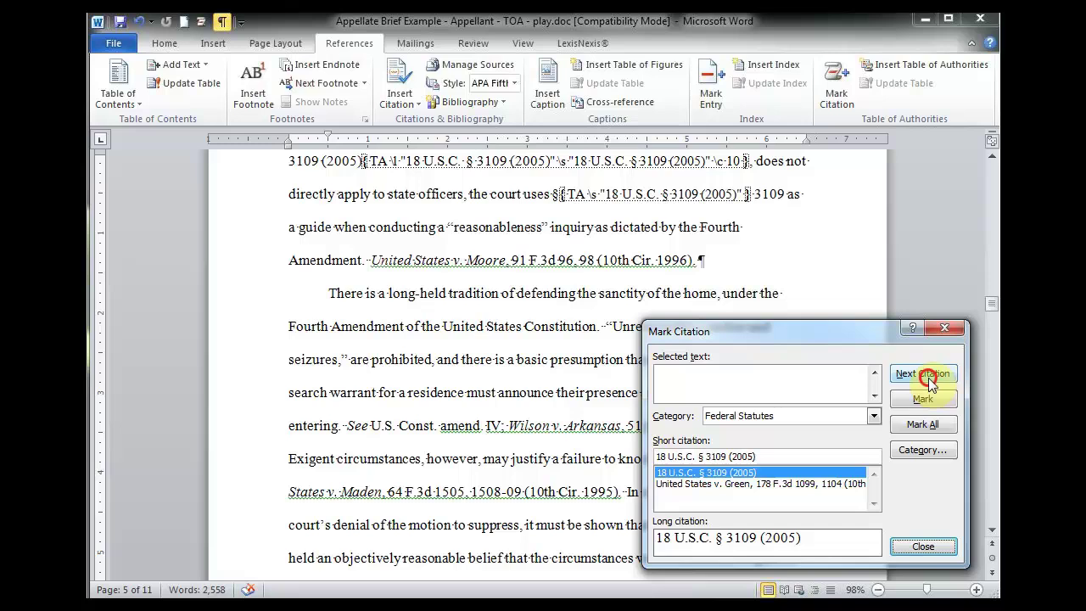
# Find the next citation, select the full Moore citation and shorten its long form to "United States v. Moore, 91 F.3d 96 (10th Cir. 1996)"
pyautogui.click(924, 374)
pyautogui.click(399, 263)
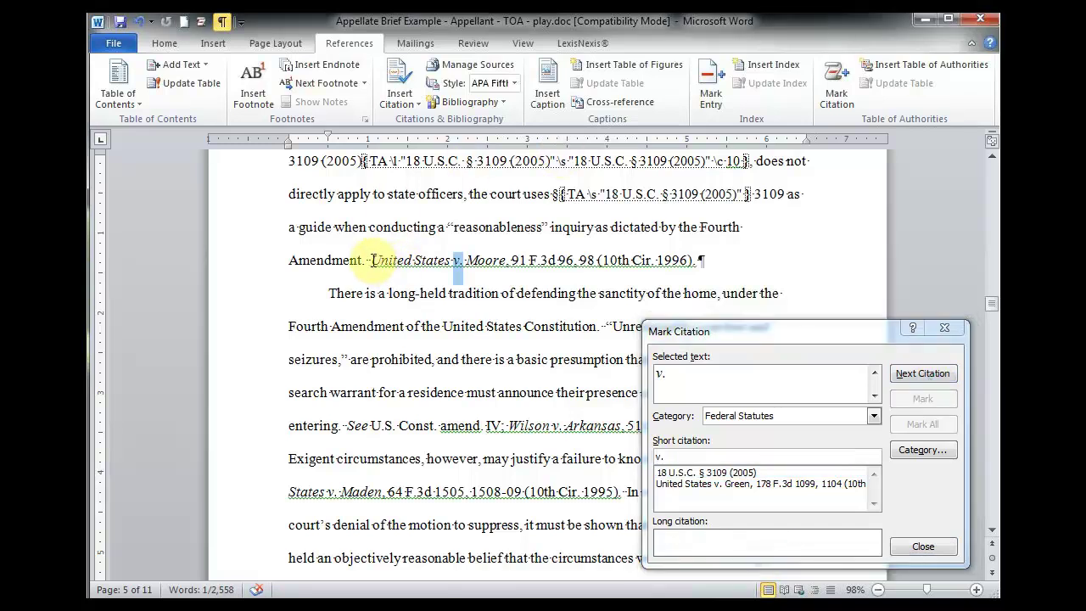
pyautogui.moveTo(372, 259); pyautogui.dragTo(689, 267)
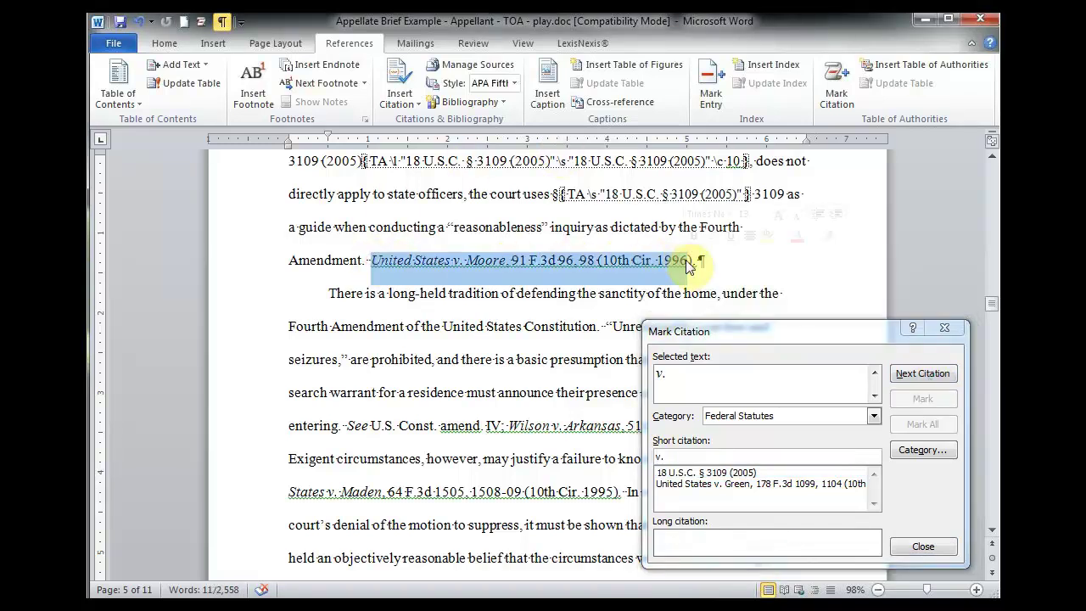
pyautogui.click(754, 392)
pyautogui.click(713, 392)
pyautogui.press('BackSpace')
pyautogui.press('BackSpace')
pyautogui.press('BackSpace')
pyautogui.press('BackSpace')
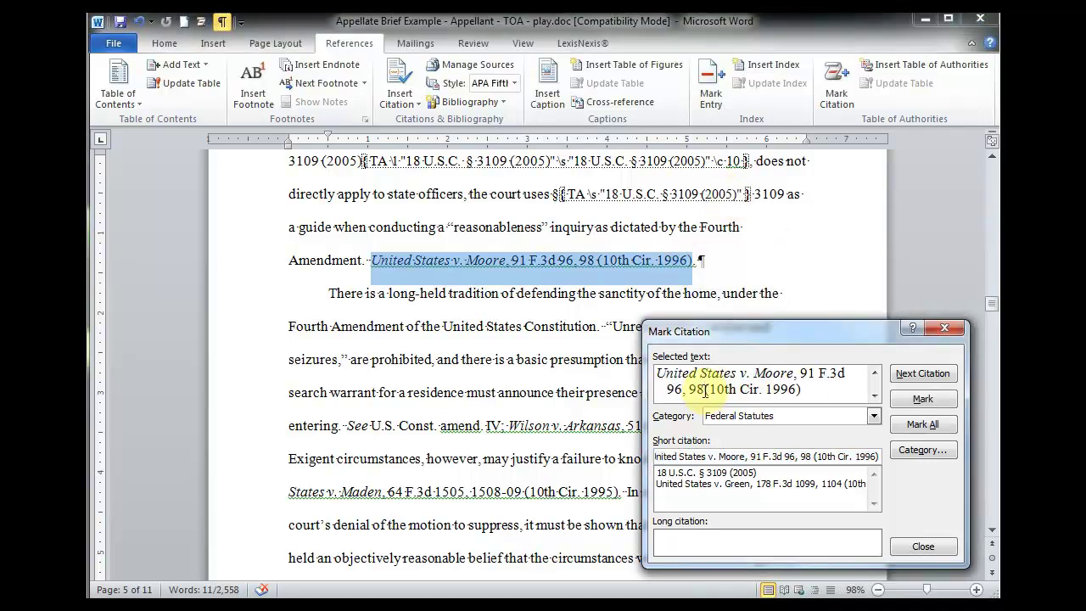
# Assign the Moore citation to the Federal Cases category and mark it
pyautogui.click(873, 416)
pyautogui.click(795, 482)
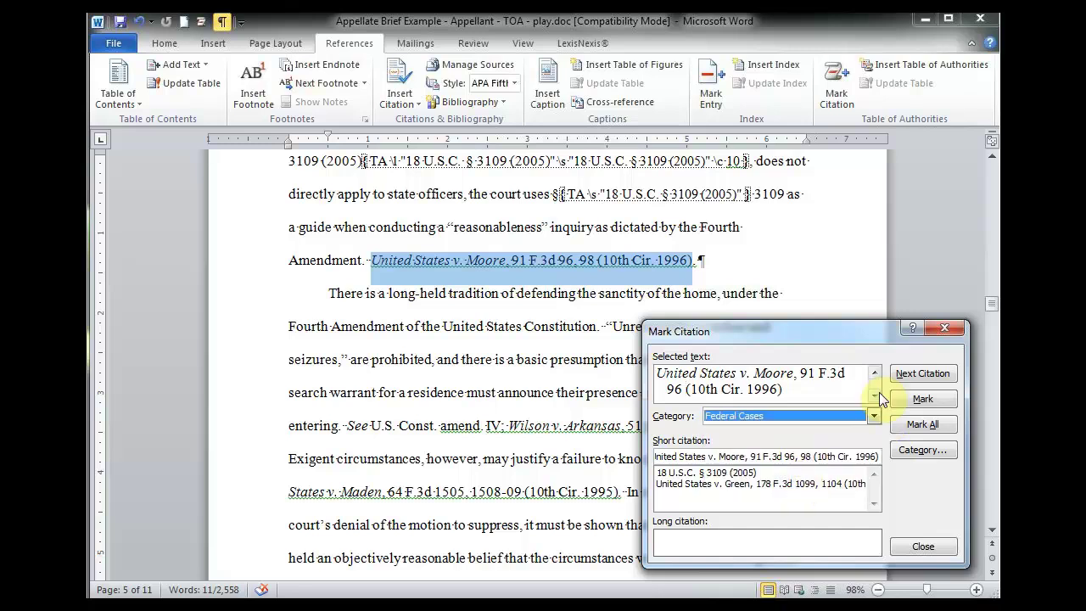
pyautogui.click(906, 401)
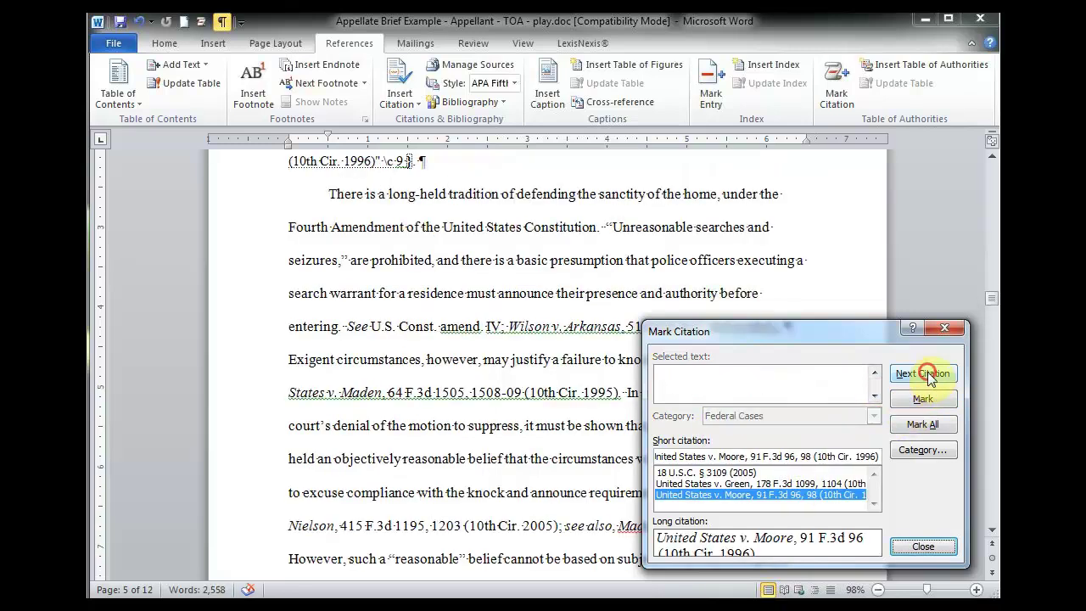
# Find the next citation, select the full Wilson citation and shorten its long form to "Wilson v. Arkansas, 514 U.S. 927 (1995)"
pyautogui.click(923, 374)
pyautogui.click(512, 161)
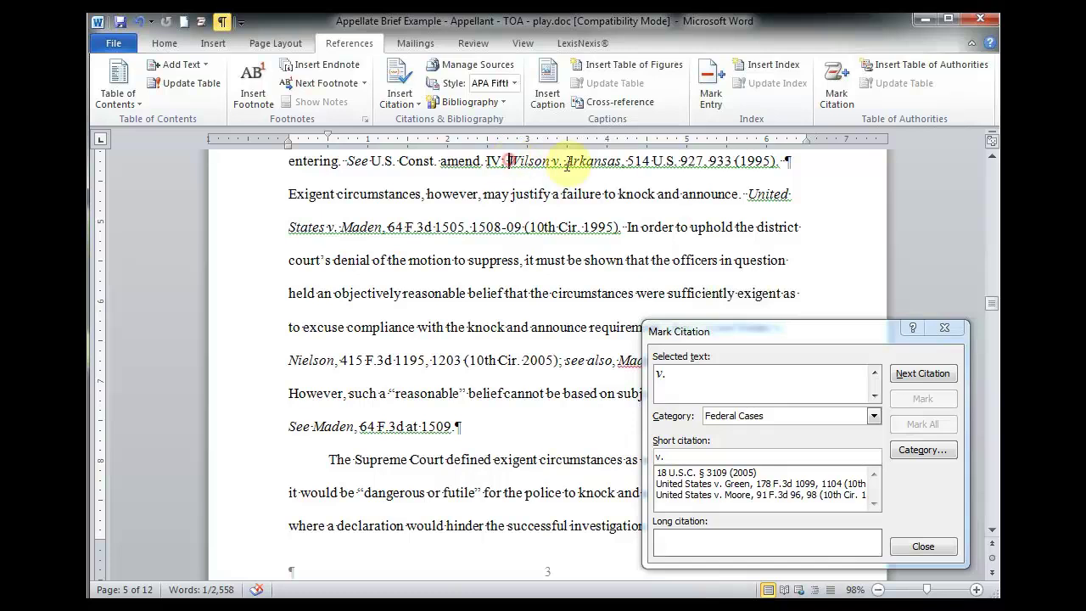
pyautogui.moveTo(566, 164); pyautogui.dragTo(778, 170)
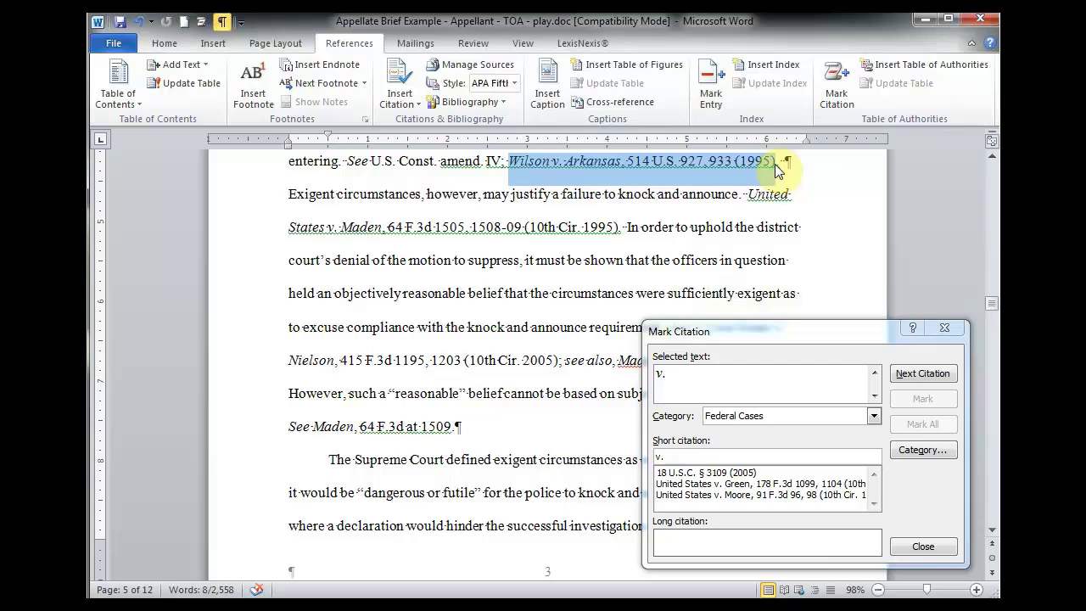
pyautogui.click(788, 381)
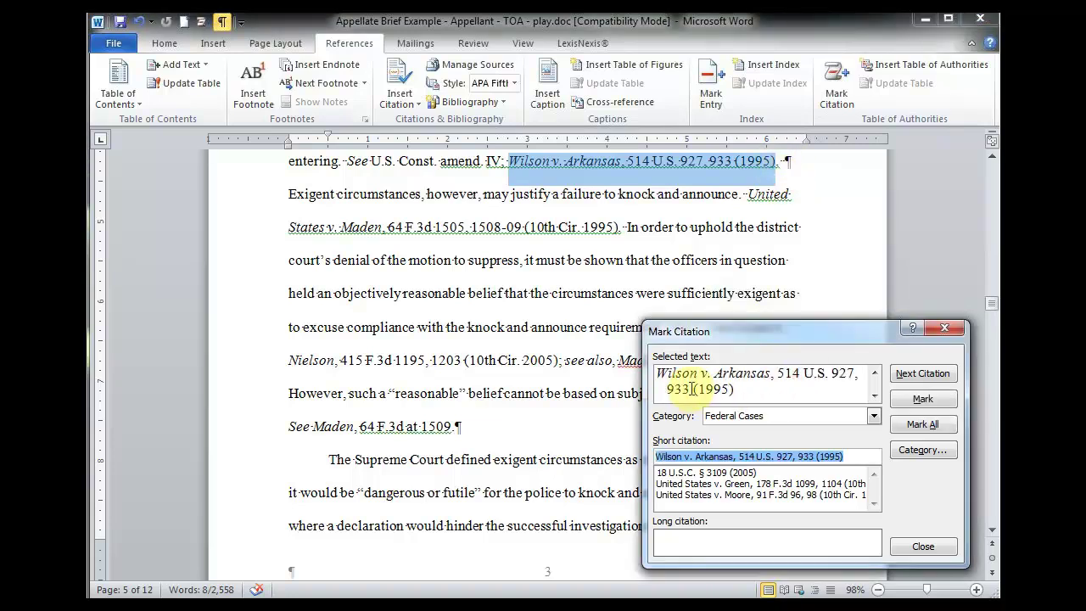
pyautogui.click(693, 388)
pyautogui.press('BackSpace')
pyautogui.press('BackSpace')
pyautogui.press('BackSpace')
pyautogui.press('BackSpace')
pyautogui.press('BackSpace')
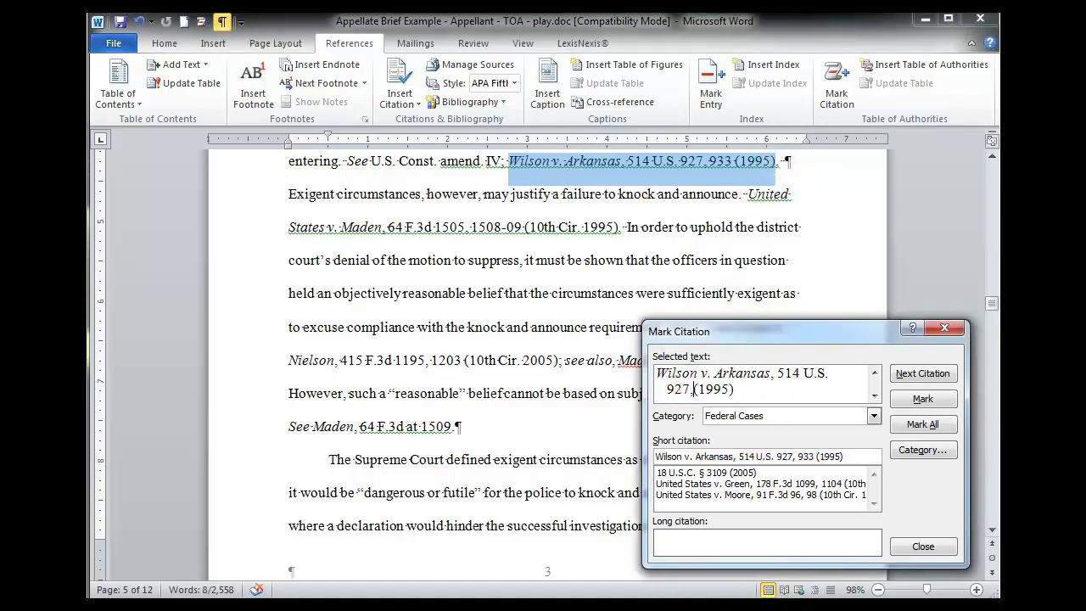
pyautogui.press('BackSpace')
pyautogui.press('BackSpace')
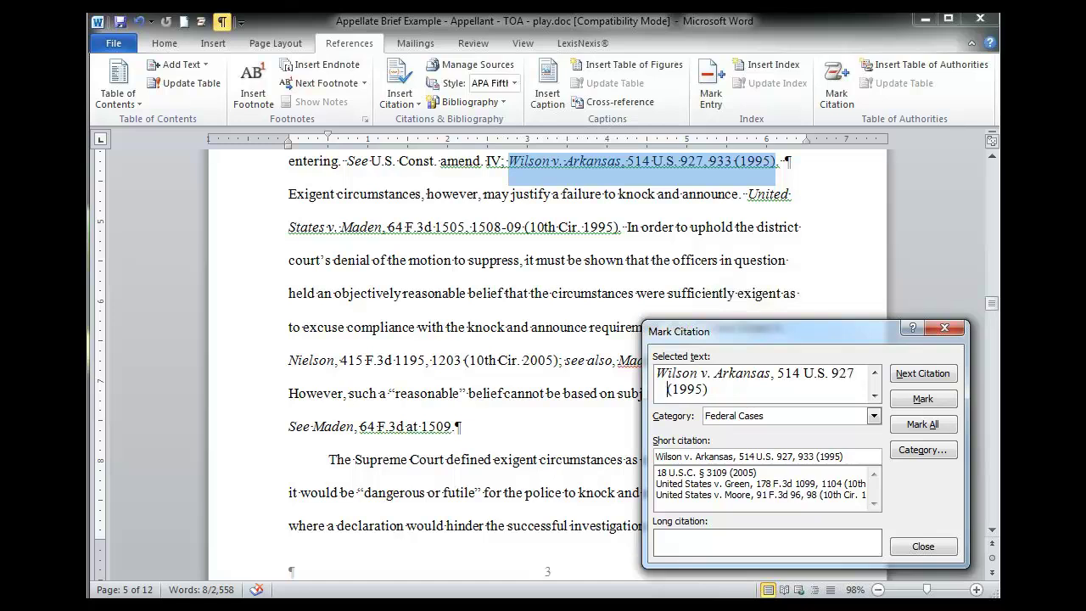
# Assign the Wilson v. Arkansas citation to the United States Supreme Court Cases category and mark it
pyautogui.click(872, 416)
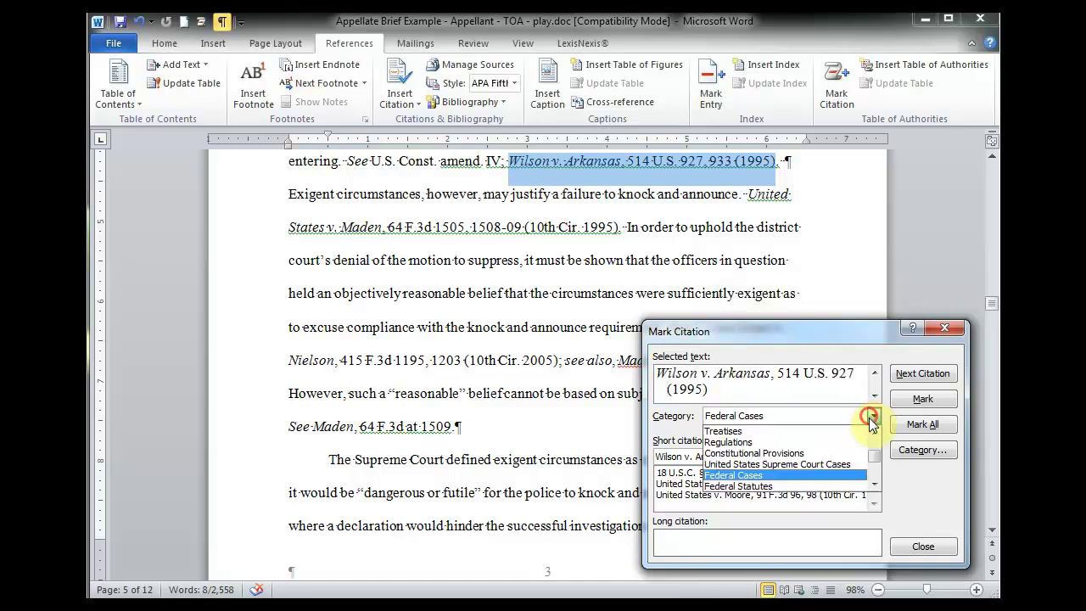
pyautogui.click(840, 459)
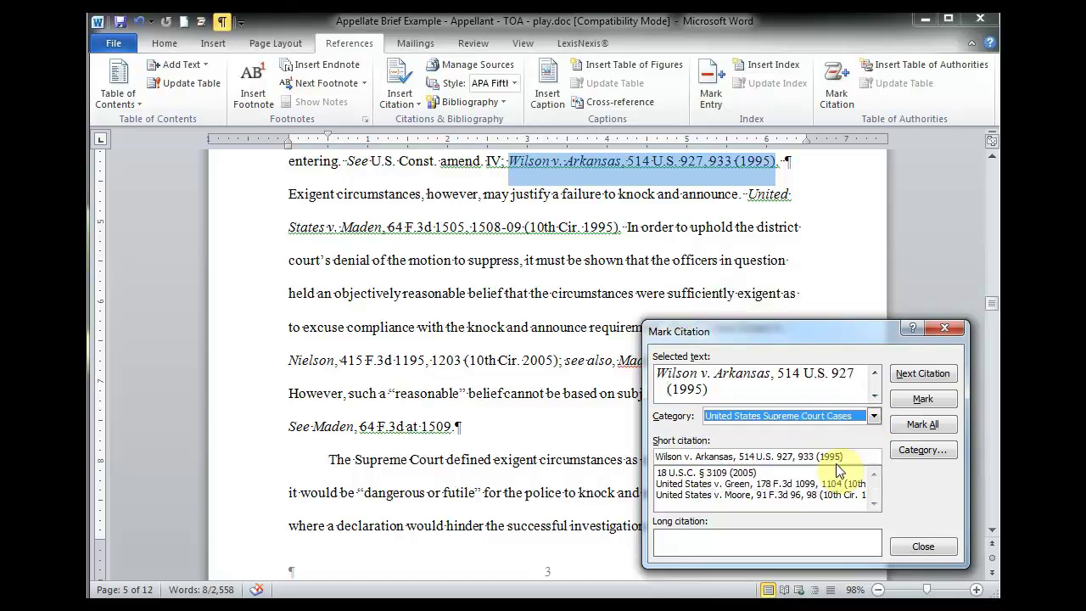
pyautogui.click(920, 399)
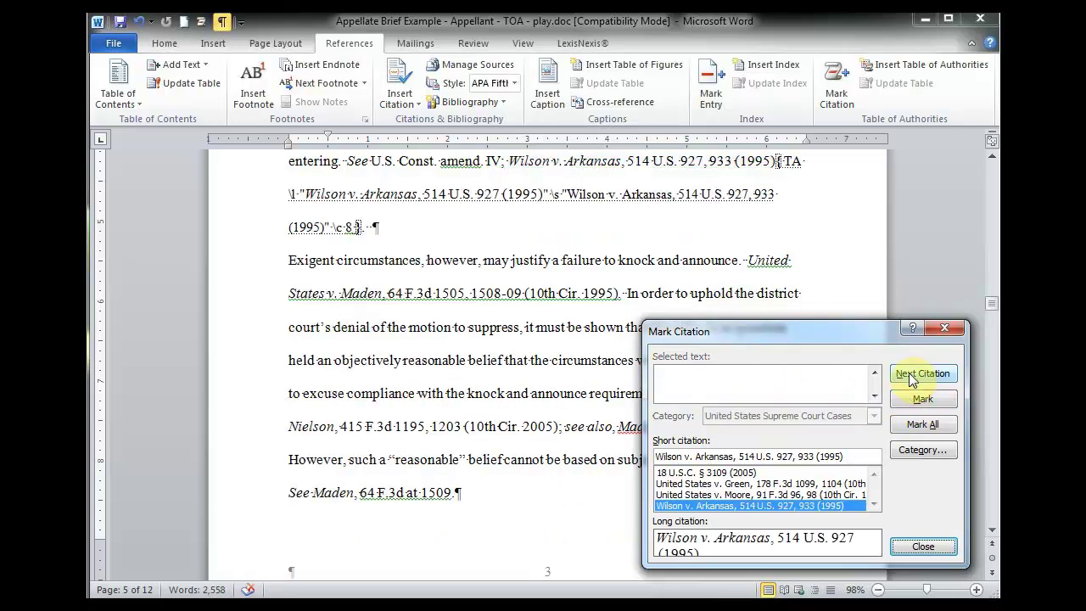
# Find the next citation, select the full Maden citation and shorten its long form to "United States v. Maden, 64 F.3d 1505 (10th Cir. 1995)"
pyautogui.click(910, 377)
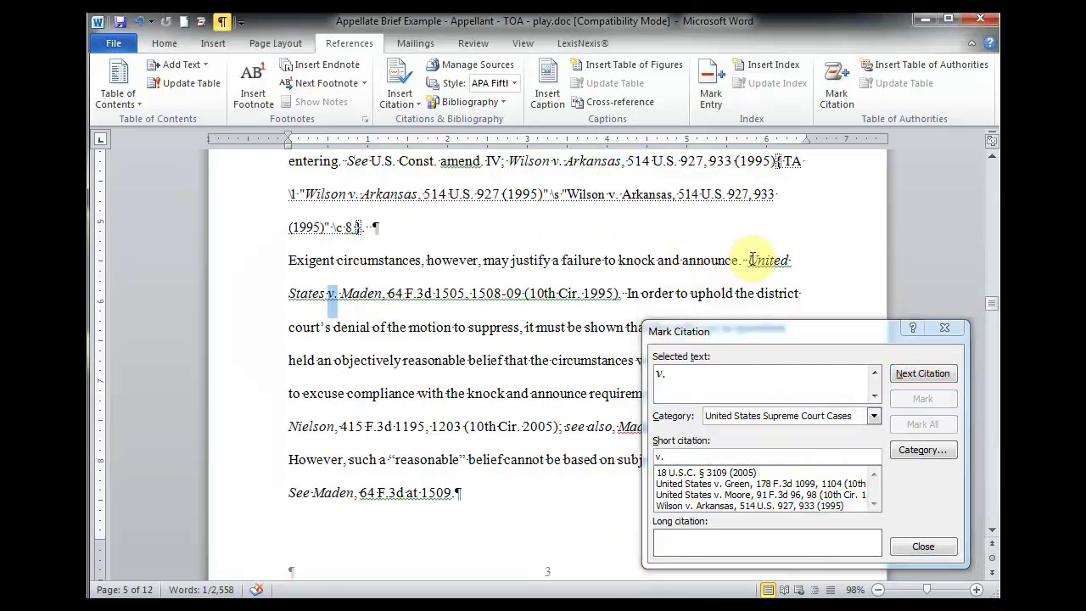
pyautogui.moveTo(748, 260); pyautogui.dragTo(618, 291)
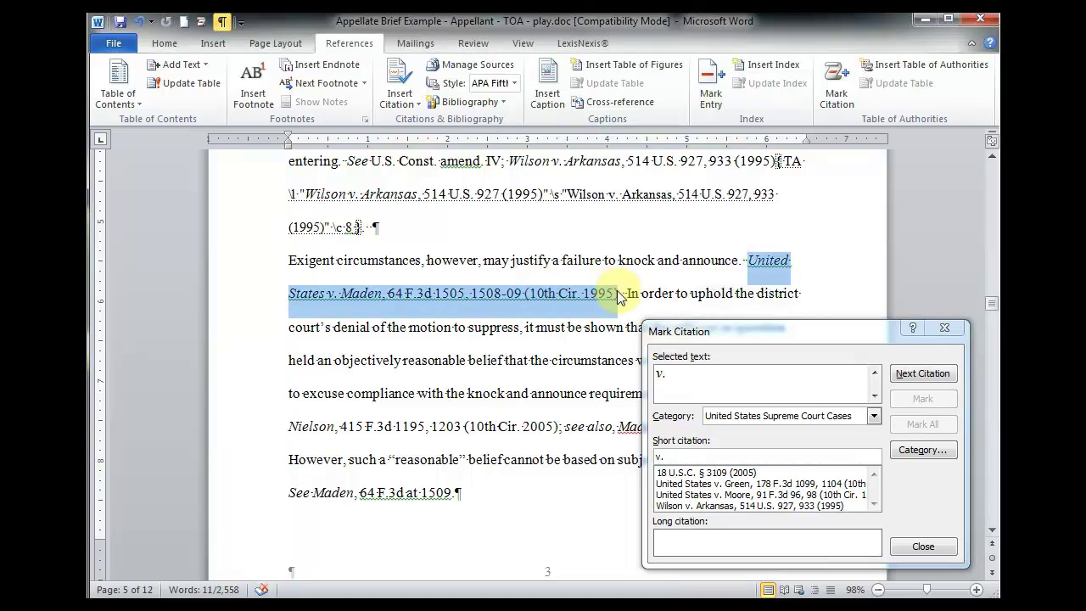
pyautogui.click(704, 386)
pyautogui.click(758, 389)
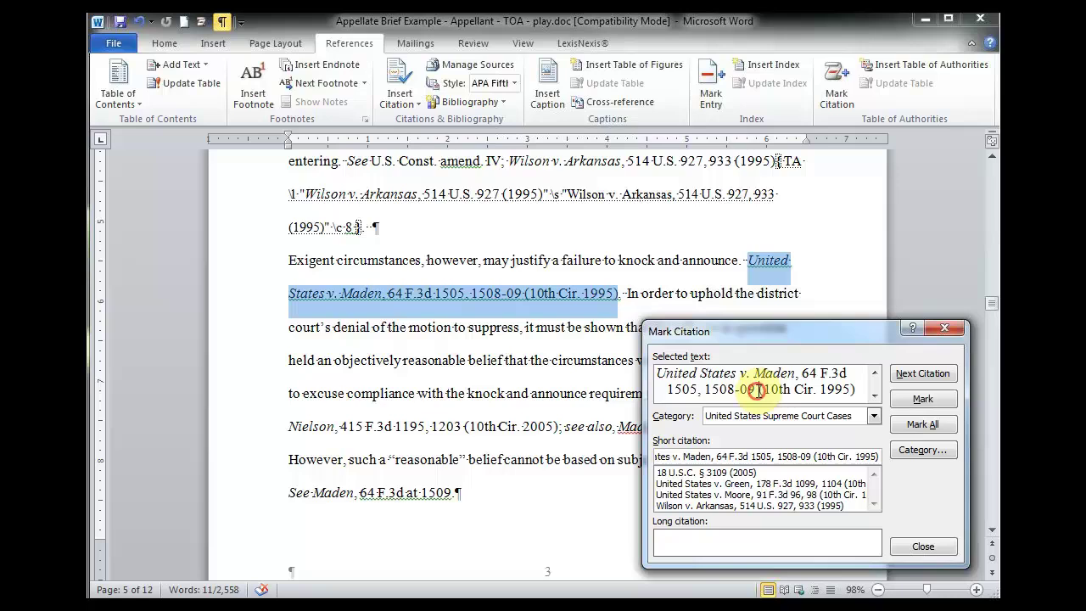
pyautogui.press('BackSpace')
pyautogui.press('BackSpace')
pyautogui.press('BackSpace')
pyautogui.press('BackSpace')
pyautogui.press('BackSpace')
pyautogui.press('BackSpace')
pyautogui.press('BackSpace')
pyautogui.press('BackSpace')
pyautogui.press('BackSpace')
pyautogui.press('BackSpace')
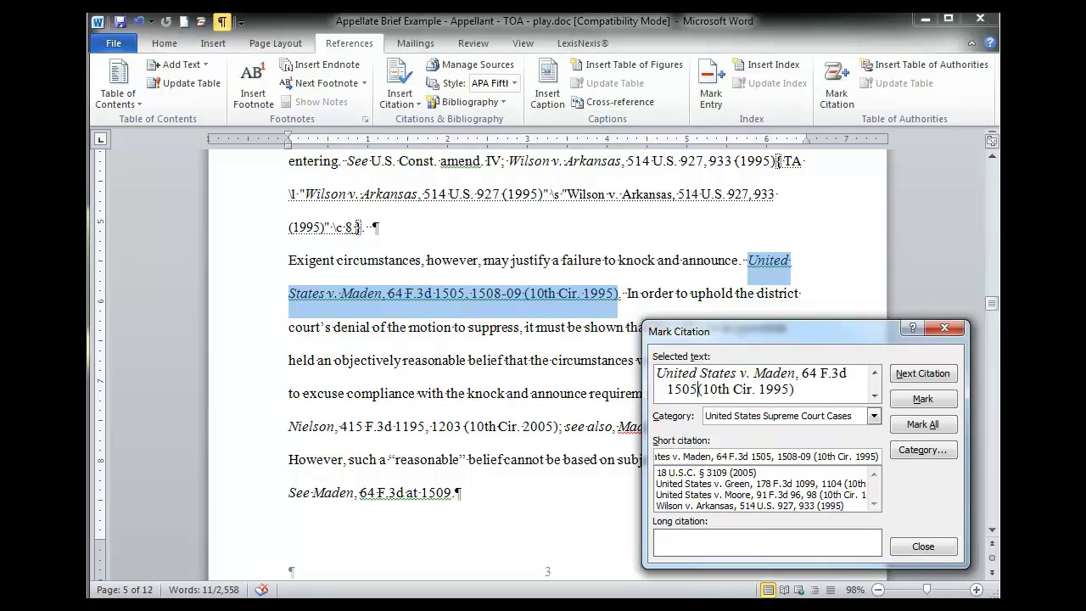
# Assign the Maden citation to the Federal Cases category and mark it
pyautogui.click(872, 415)
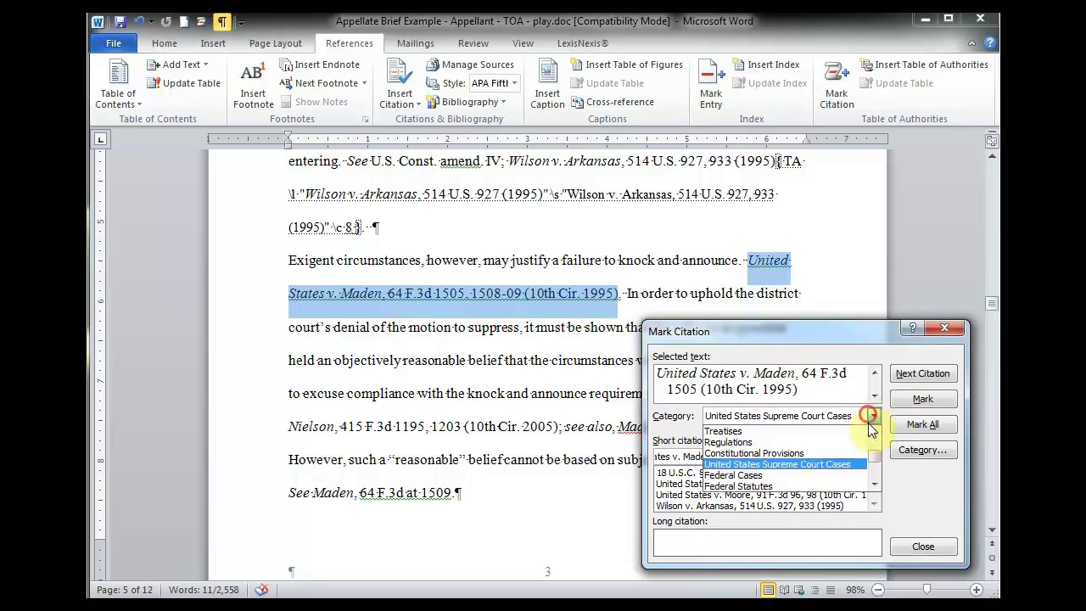
pyautogui.click(823, 477)
pyautogui.click(907, 403)
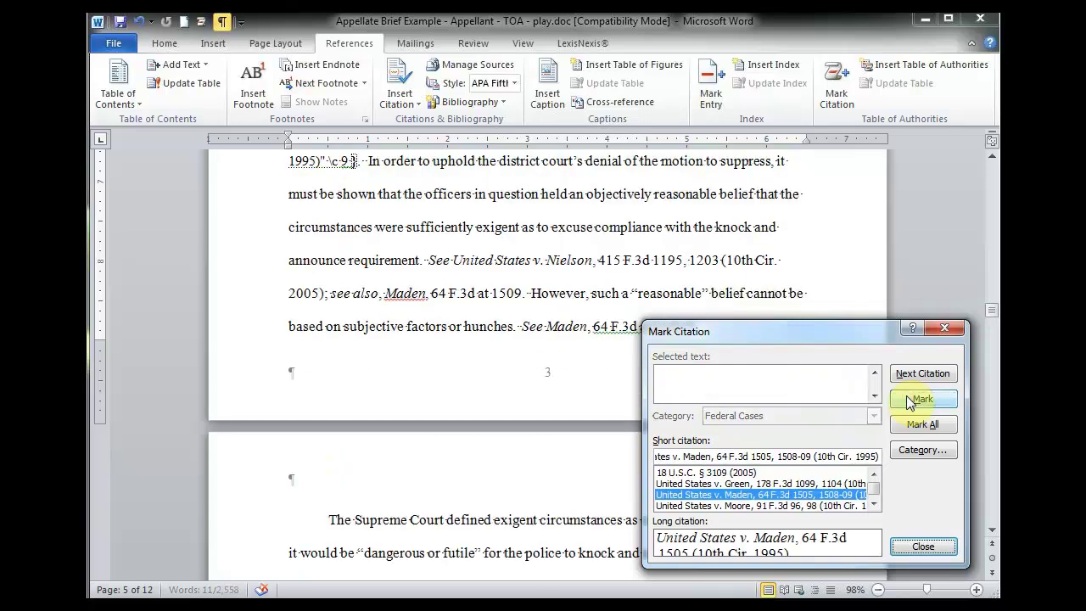
# Find the Nielson citation and mark it under Federal Cases with the long form "United States v. Nielson, 415 F.3d 1195 (10th Cir. 2005)"
pyautogui.click(923, 373)
pyautogui.click(509, 253)
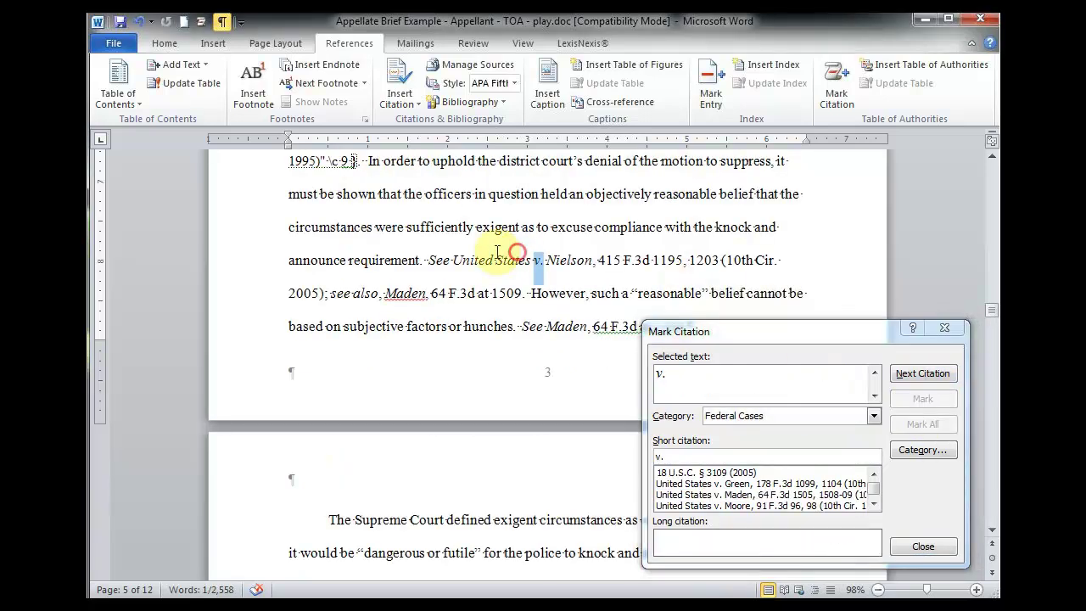
pyautogui.moveTo(455, 258); pyautogui.dragTo(331, 291)
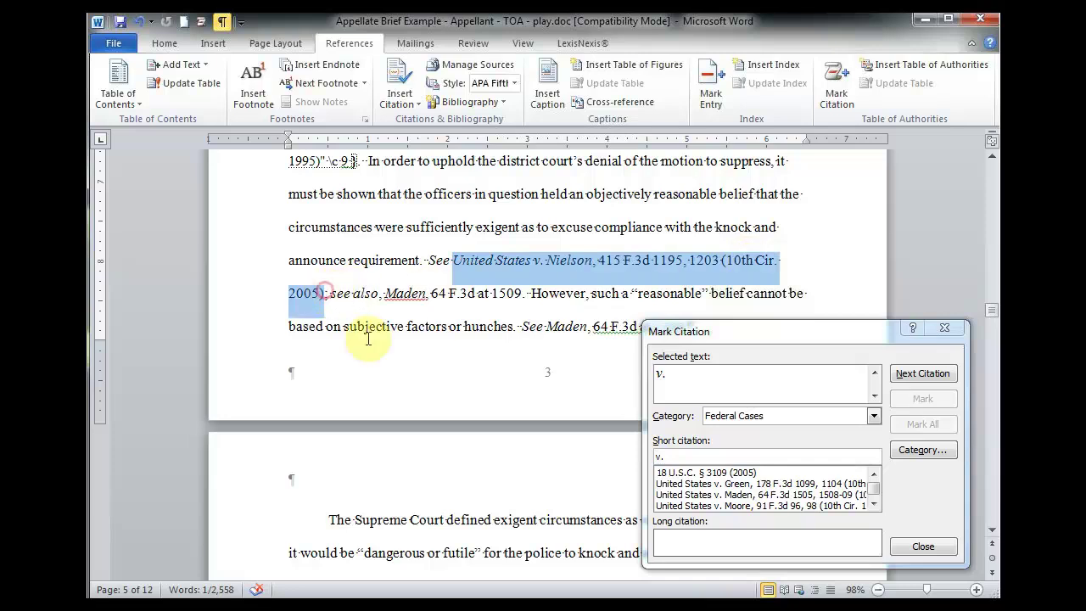
pyautogui.click(775, 382)
pyautogui.click(737, 388)
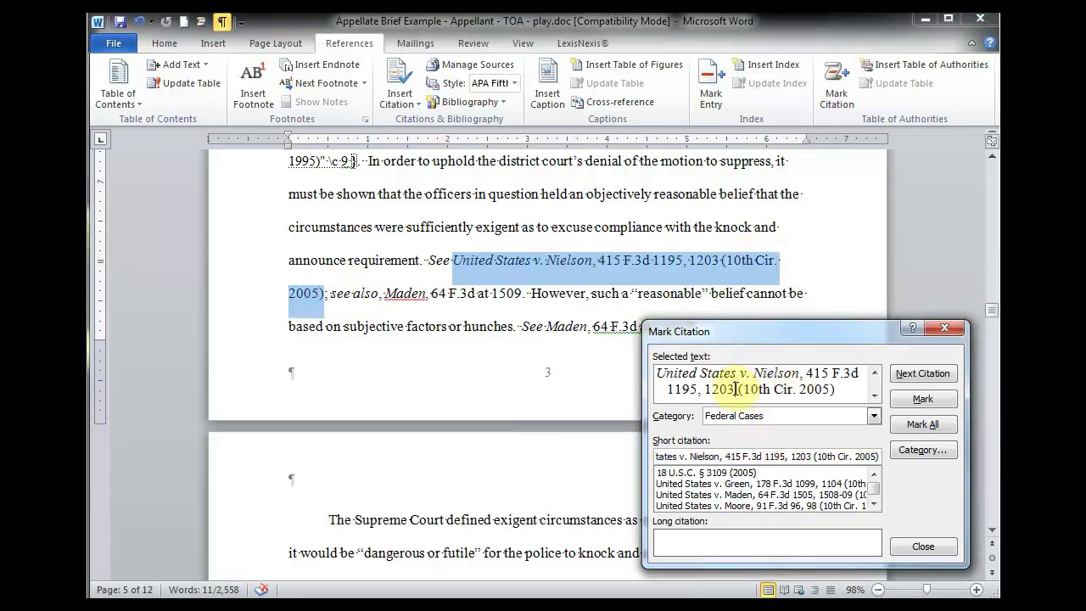
pyautogui.press('BackSpace')
pyautogui.press('BackSpace')
pyautogui.press('BackSpace')
pyautogui.press('BackSpace')
pyautogui.press('BackSpace')
pyautogui.press('BackSpace')
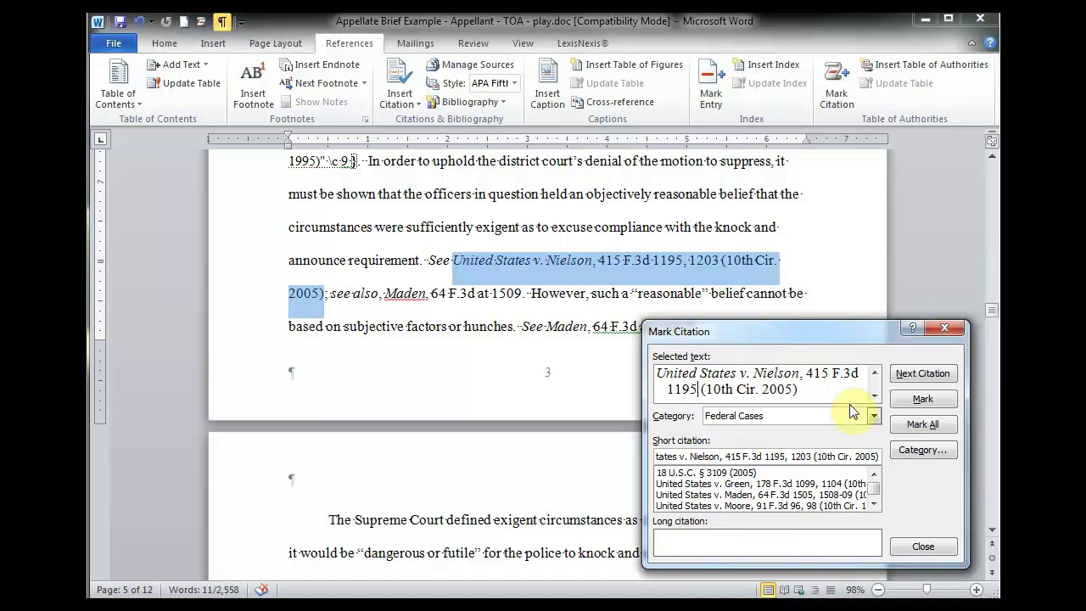
pyautogui.click(923, 400)
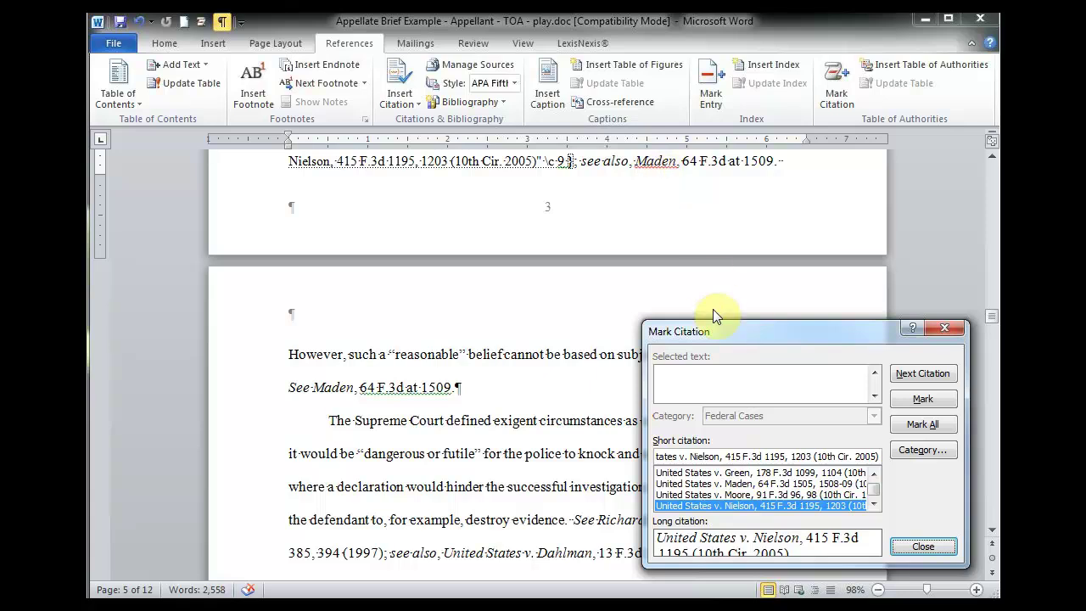
# Find the next citation after Nielson, keeping the Mark Citation dialog clear of the surrounding text
pyautogui.moveTo(725, 335); pyautogui.dragTo(730, 225)
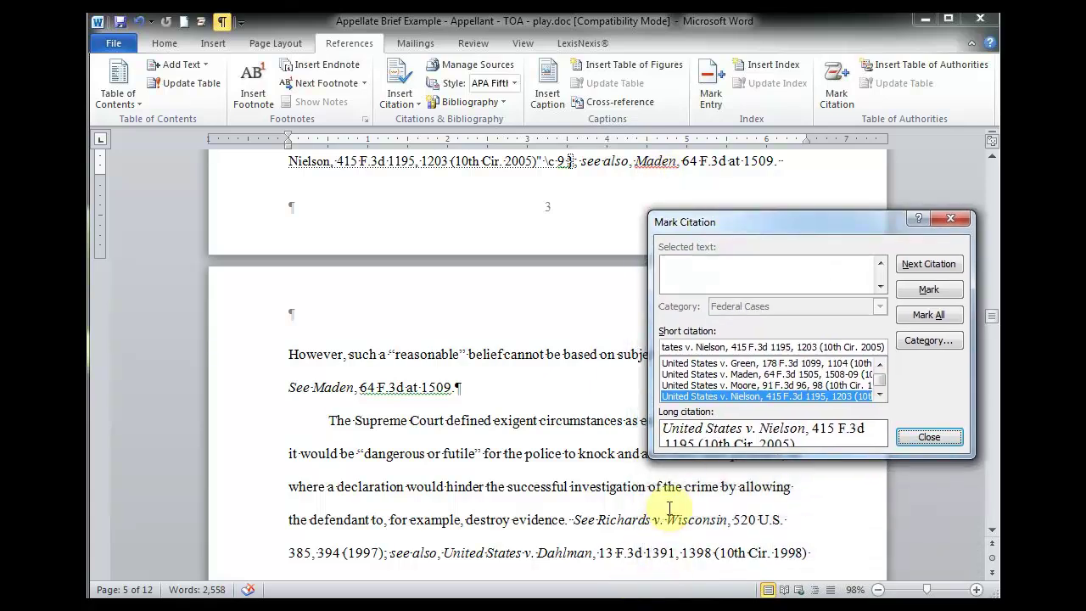
pyautogui.click(927, 265)
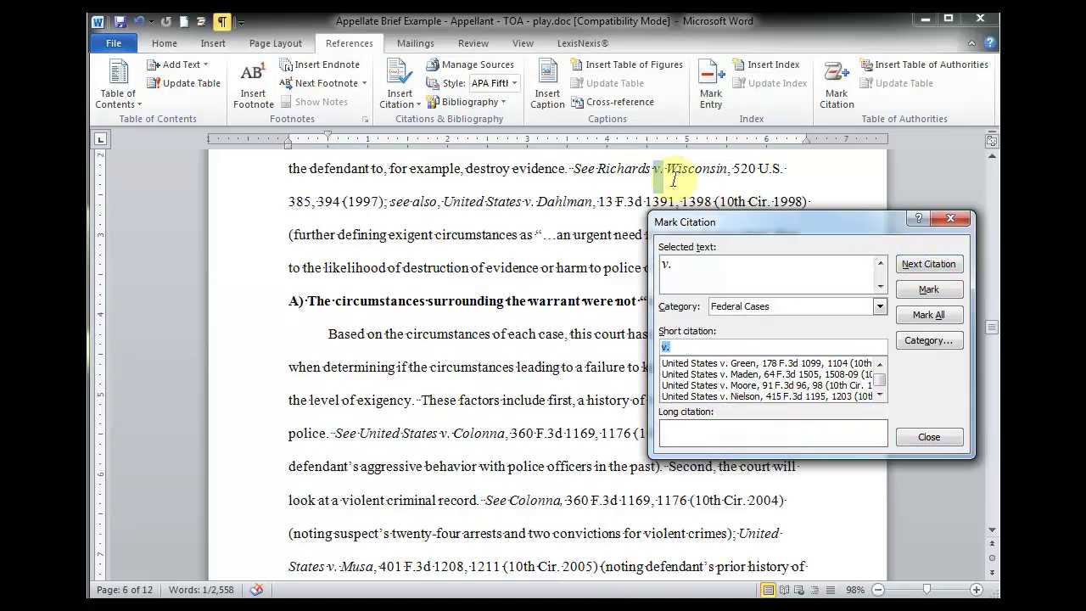
pyautogui.moveTo(707, 221); pyautogui.dragTo(715, 323)
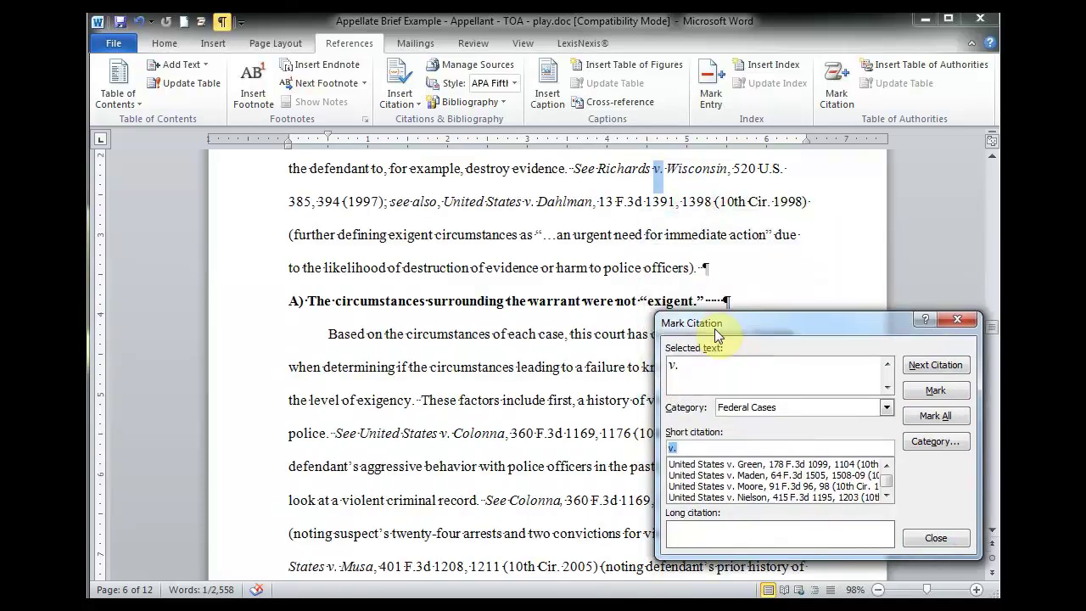
# Go back to the skipped "Maden, 64 F.3d at 1509" after "see also" and mark it under the existing United States v. Maden short citation
pyautogui.click(715, 268)
pyautogui.scroll(4, 732, 269)
pyautogui.scroll(1, 734, 277)
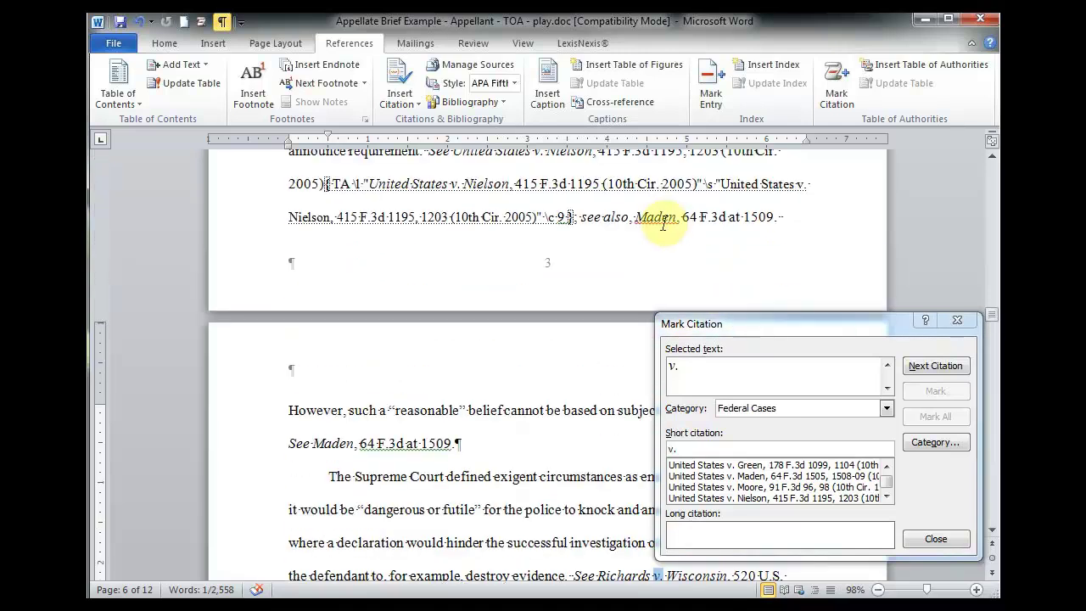
pyautogui.moveTo(636, 217); pyautogui.dragTo(772, 242)
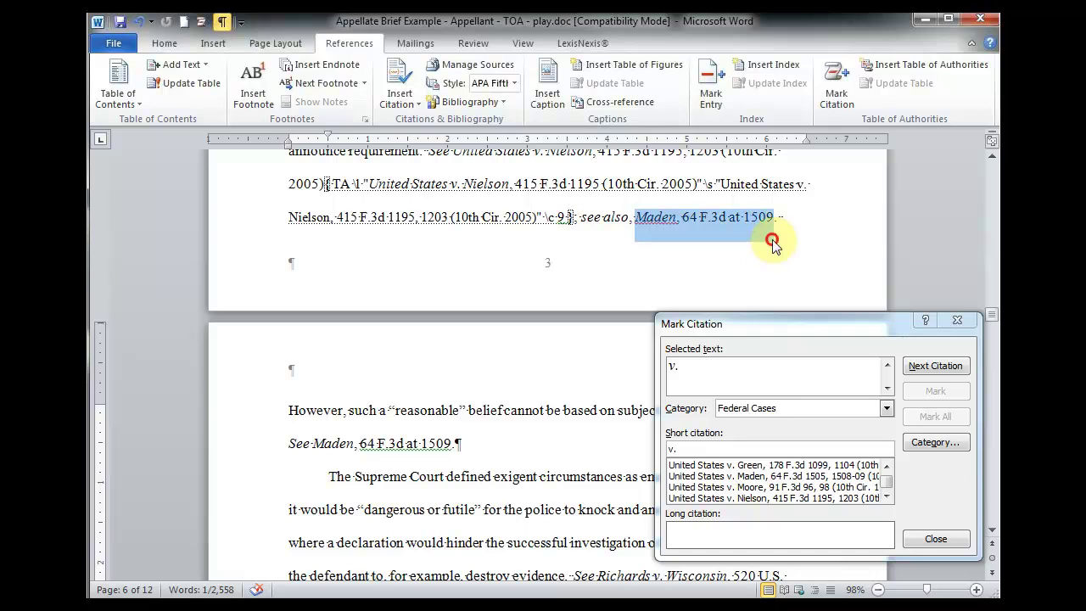
pyautogui.click(752, 392)
pyautogui.click(764, 487)
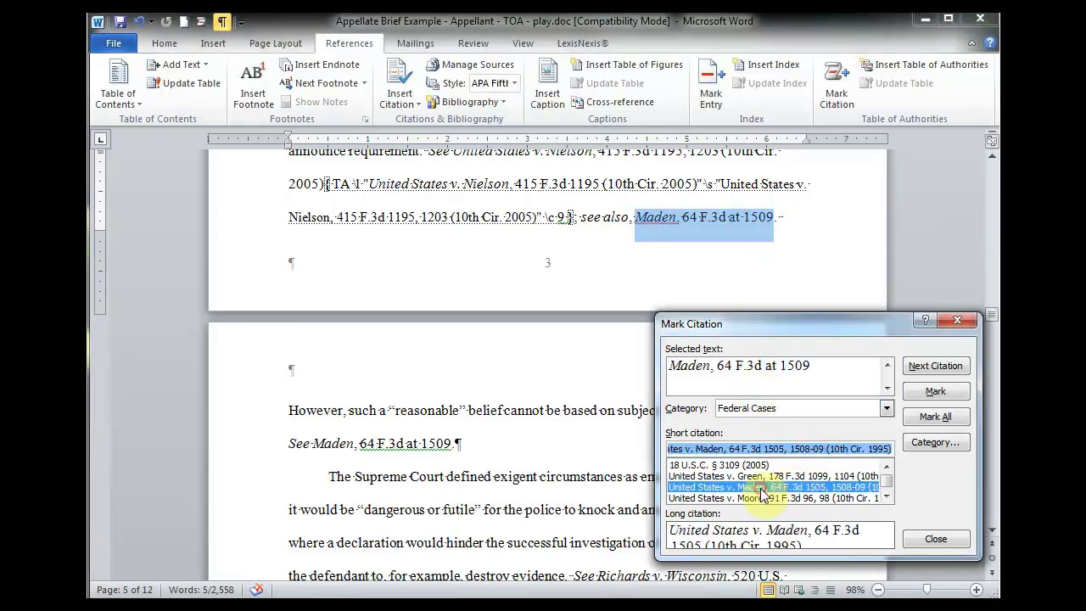
pyautogui.click(938, 391)
# Mark the following "Maden, 64 F.3d at 1509" after "subjective factors or hunches" under the same existing United States v. Maden short citation
pyautogui.click(719, 195)
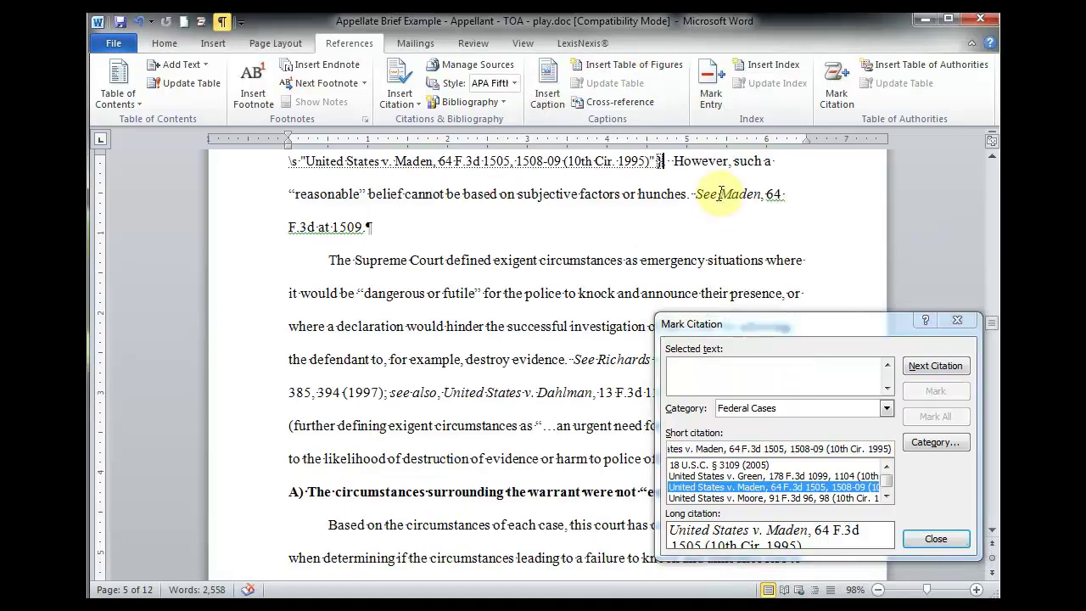
pyautogui.moveTo(719, 194); pyautogui.dragTo(361, 227)
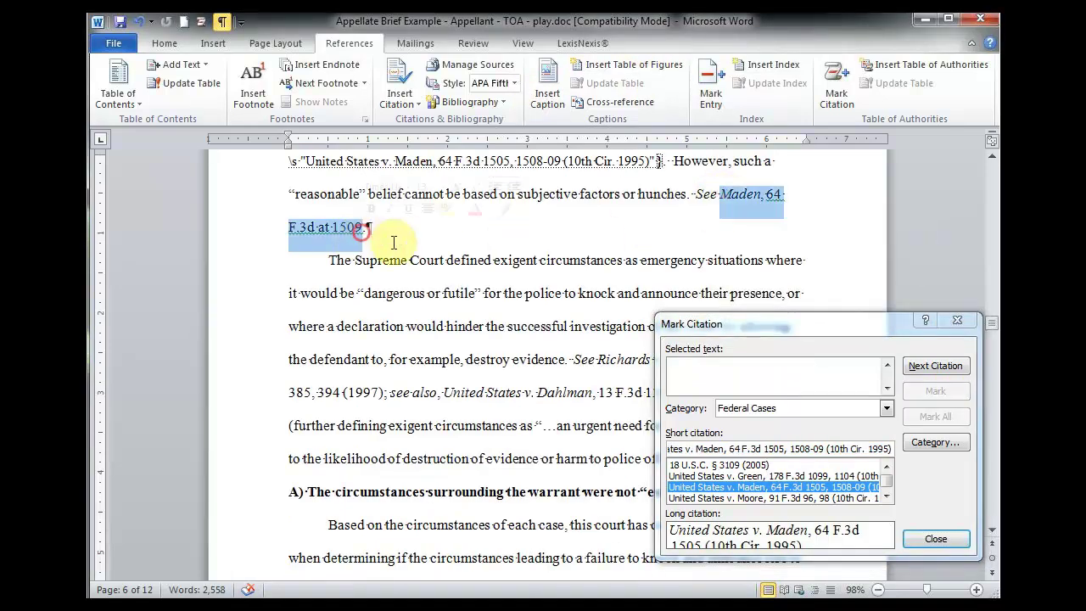
pyautogui.click(804, 367)
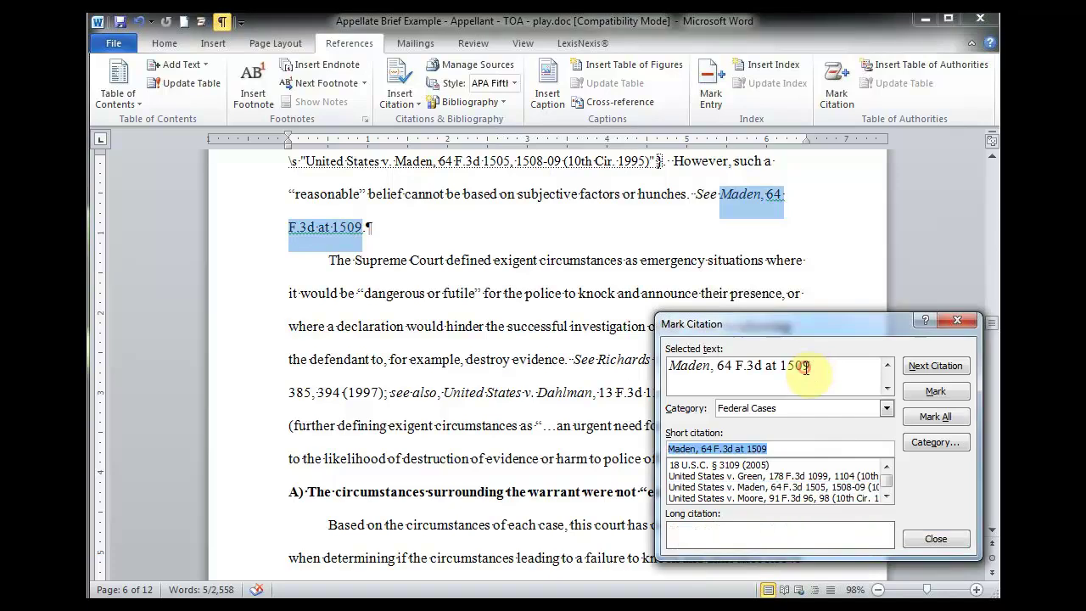
pyautogui.click(759, 487)
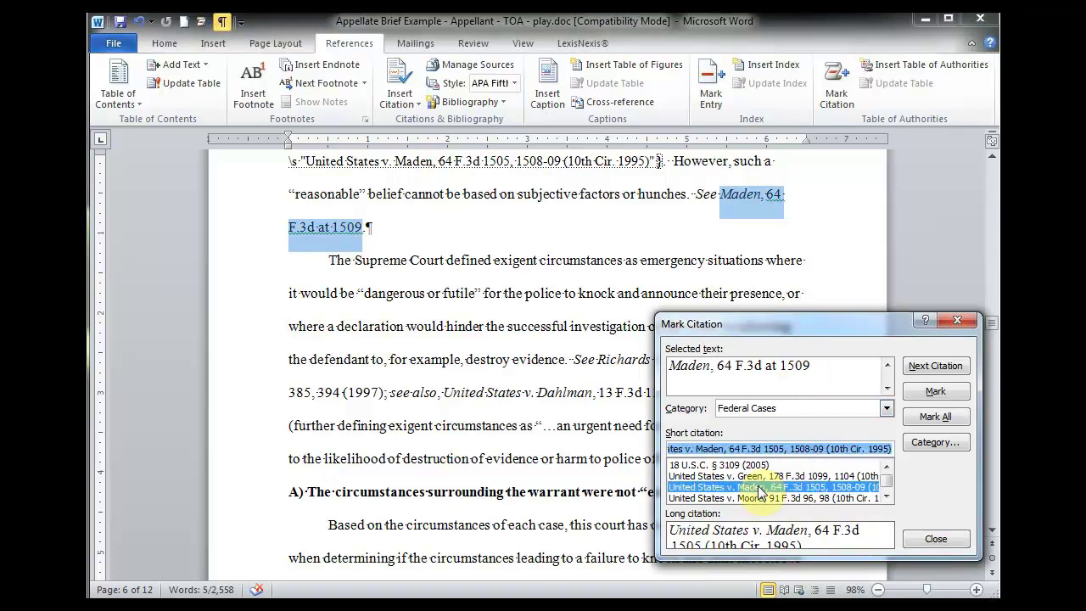
pyautogui.click(961, 392)
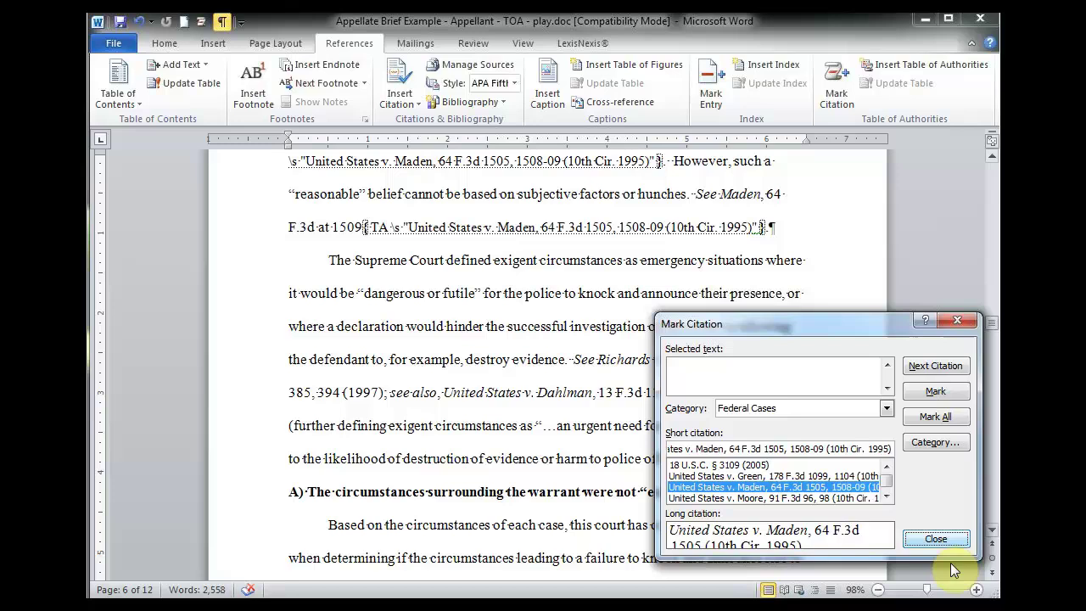
# Enter the heading "Table of Authorities" on the blank page after the cover page, followed by a new line
pyautogui.click(937, 539)
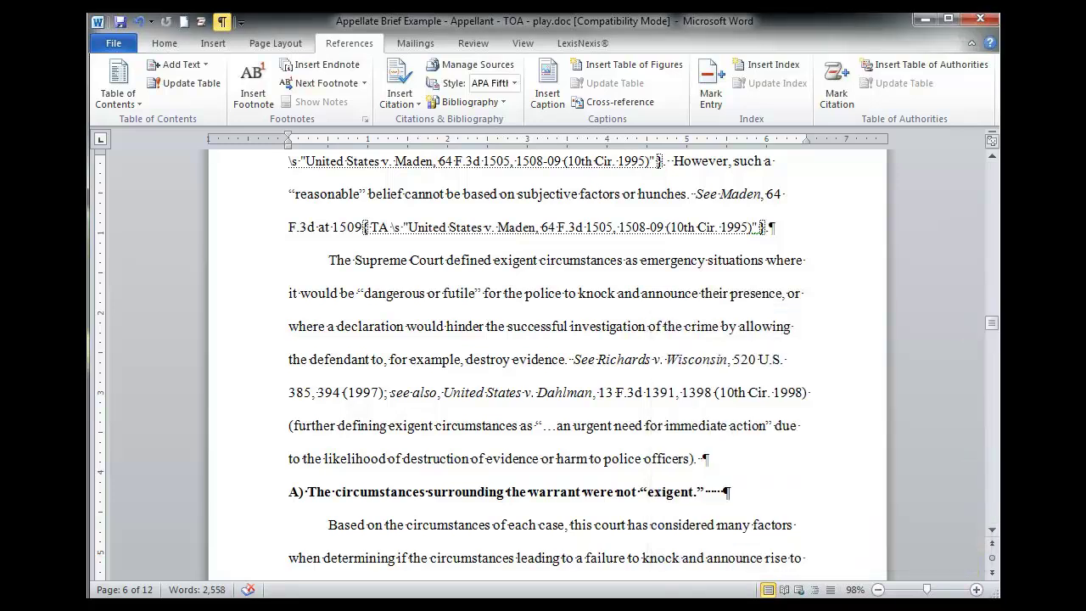
pyautogui.moveTo(991, 328); pyautogui.dragTo(993, 196)
pyautogui.click(347, 355)
pyautogui.write('Table')
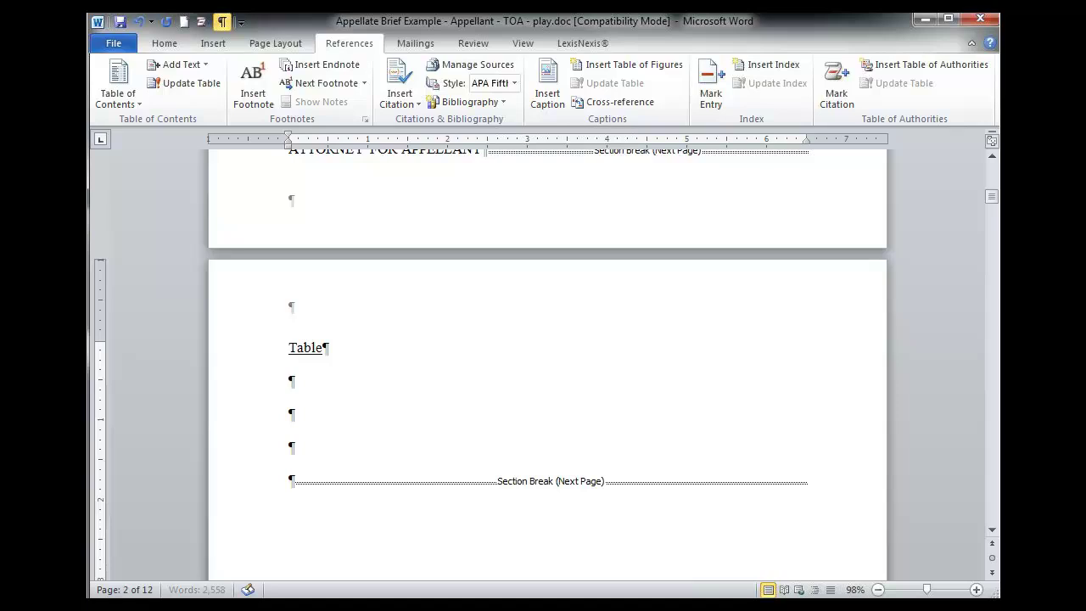
pyautogui.write(' of Authorities')
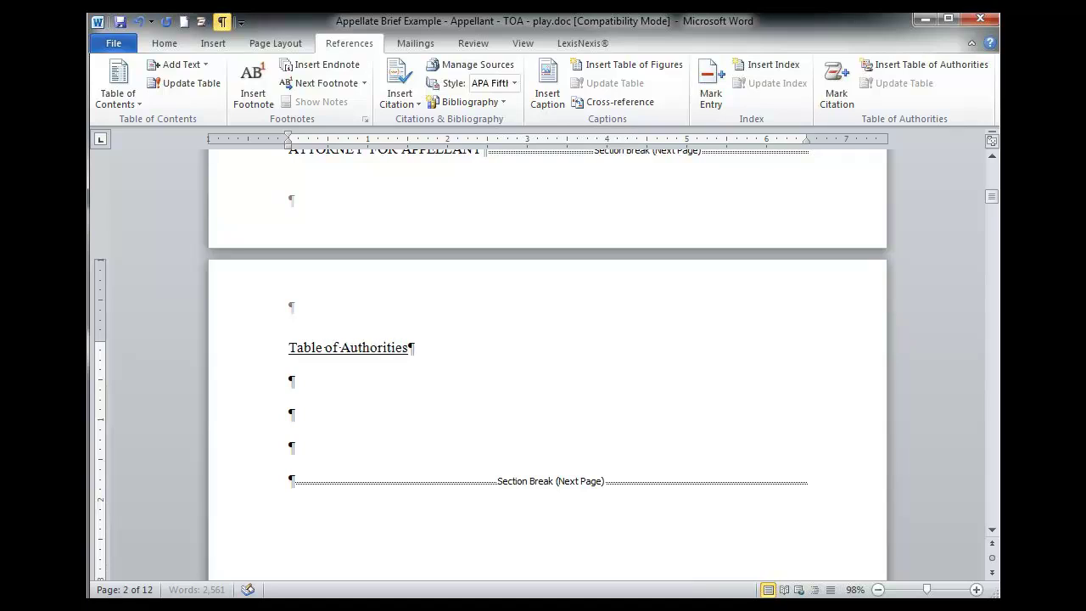
pyautogui.press('Return')
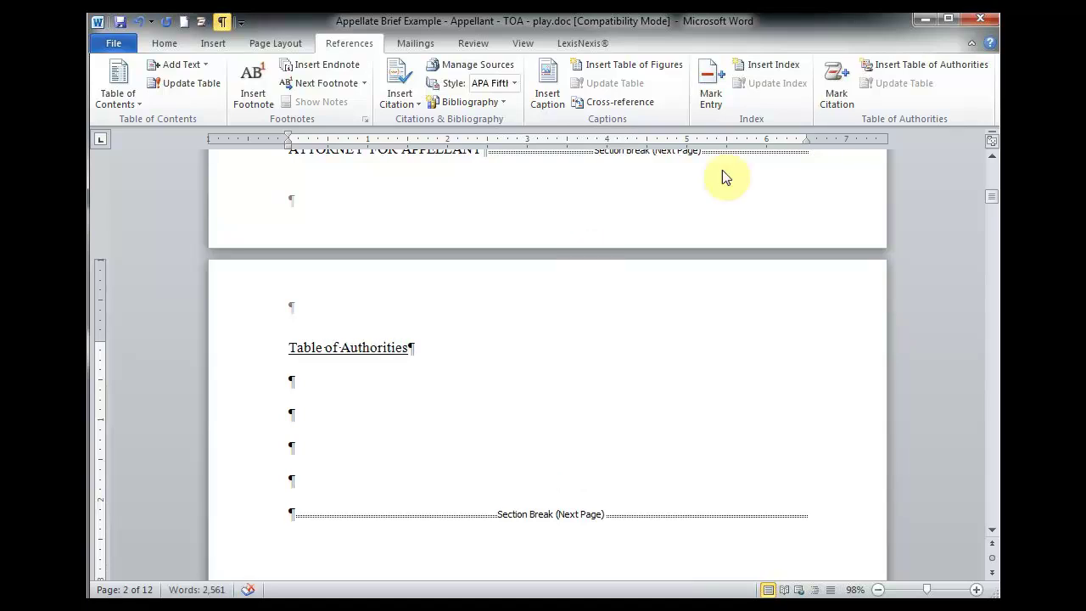
# Start a table of authorities covering all categories and review the definition of its Table of Authorities entry style
pyautogui.click(905, 64)
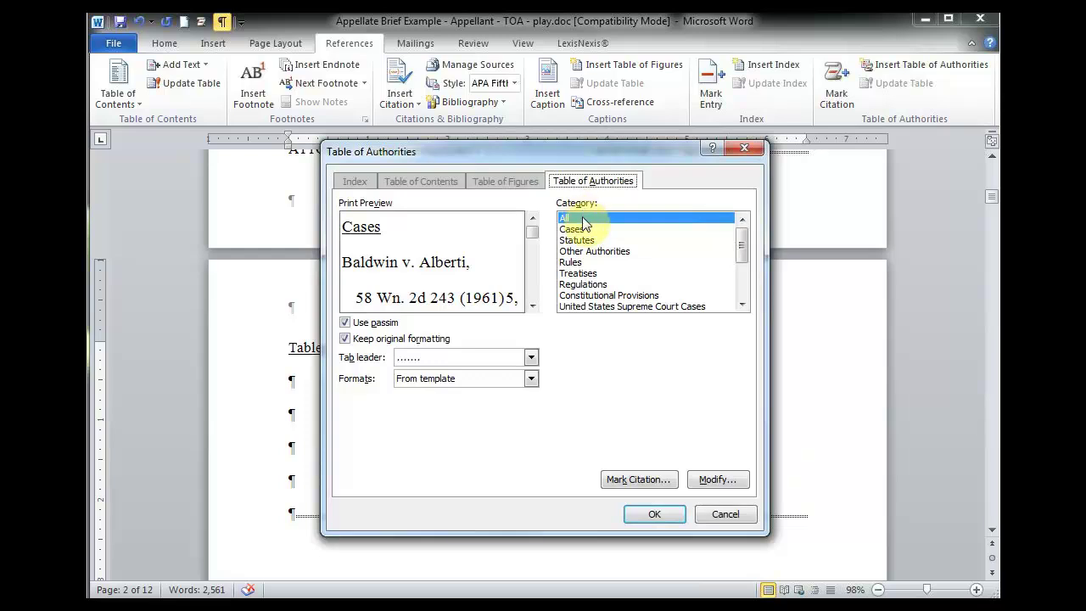
pyautogui.click(711, 481)
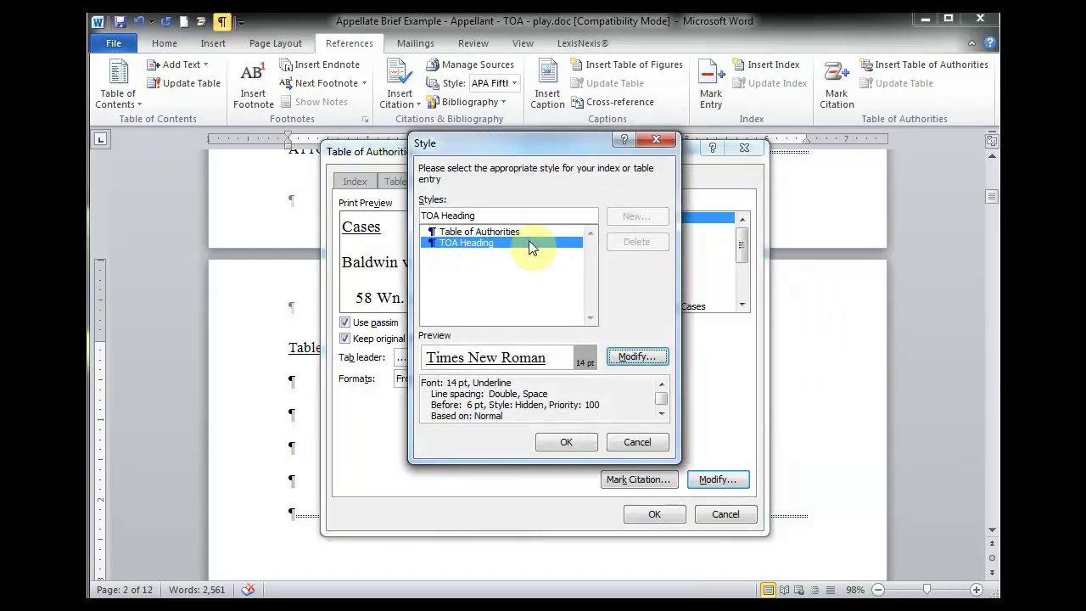
pyautogui.click(523, 232)
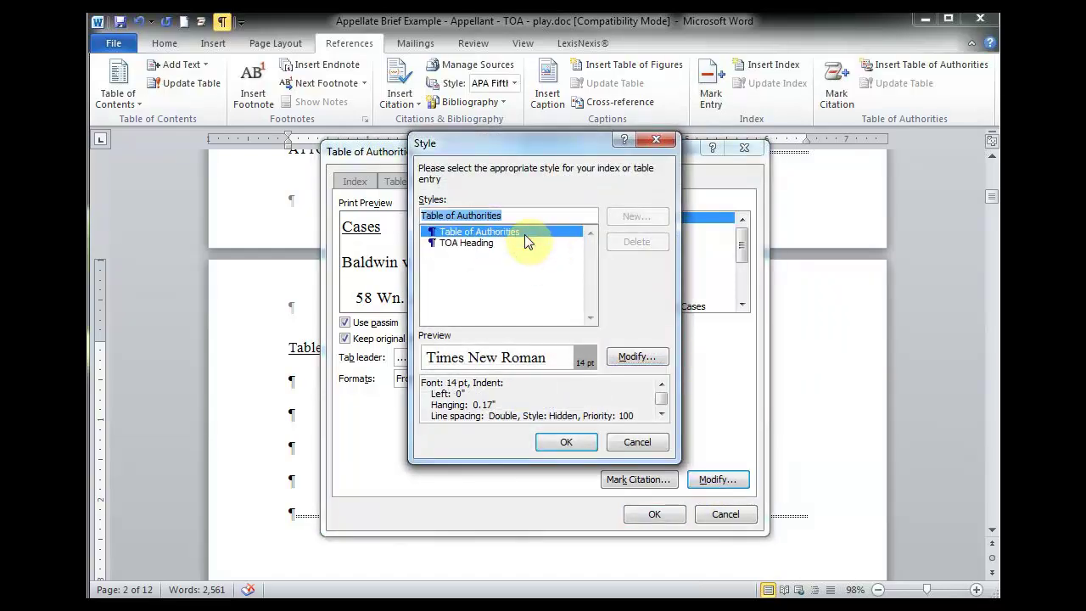
pyautogui.click(650, 357)
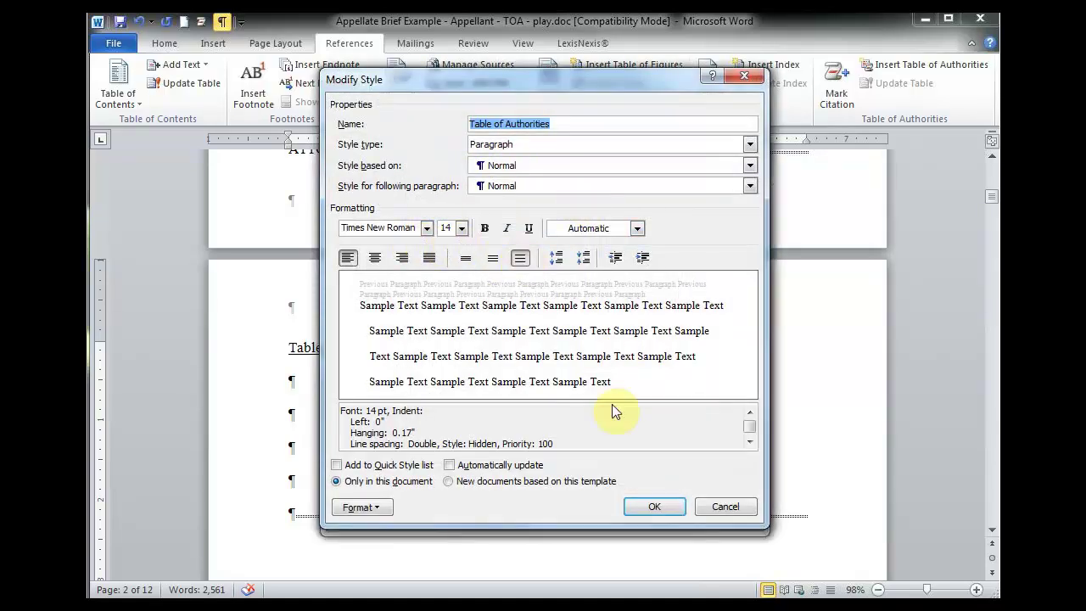
pyautogui.click(650, 507)
# Review the TOA Heading style, keep its formatting, and insert the table of authorities for all categories below the heading
pyautogui.click(475, 244)
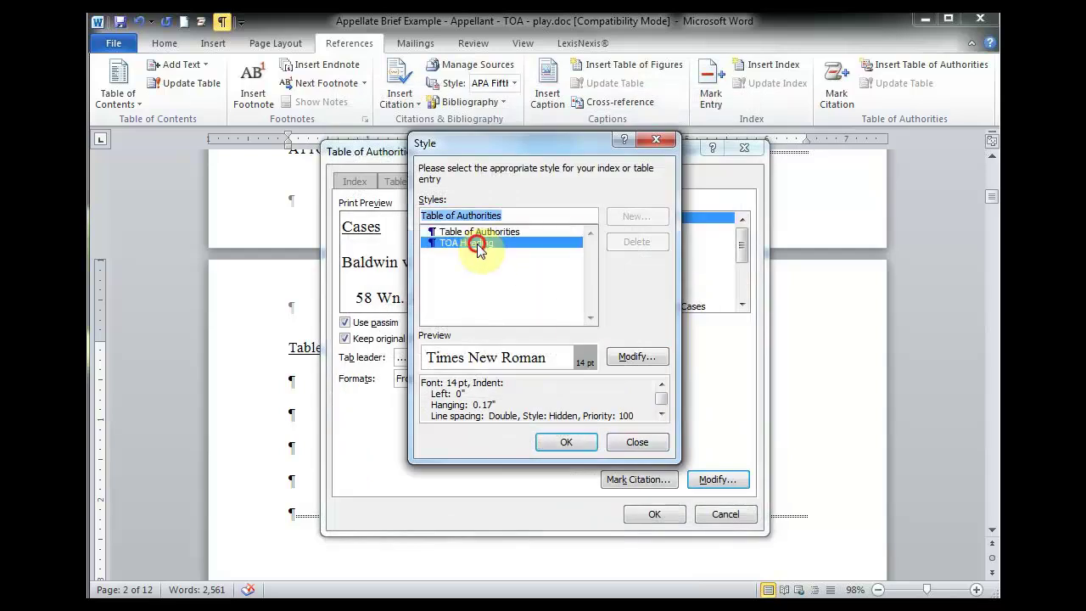
pyautogui.click(632, 357)
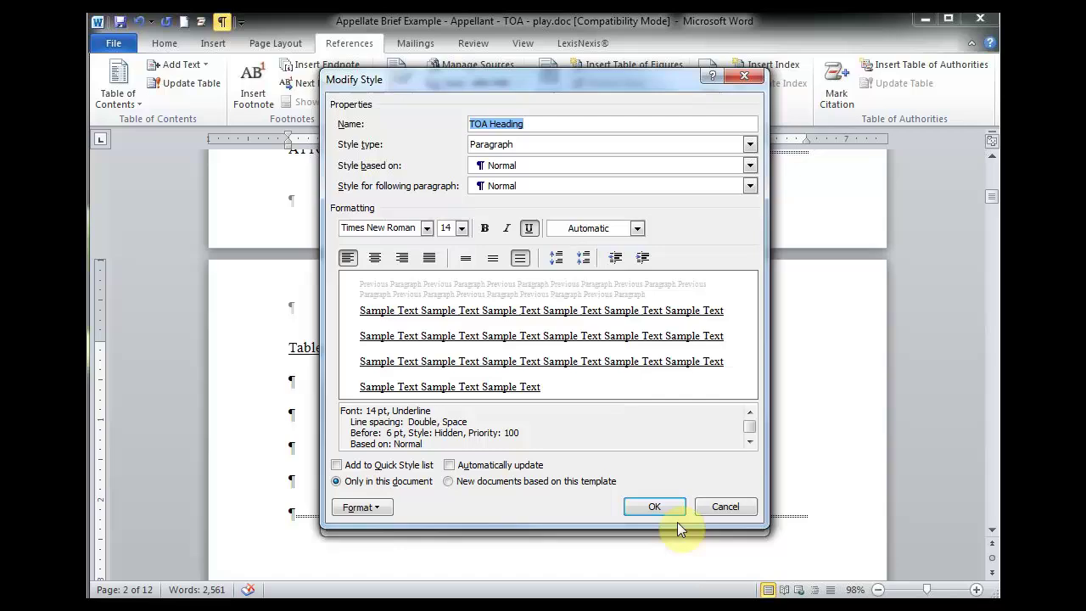
pyautogui.click(655, 508)
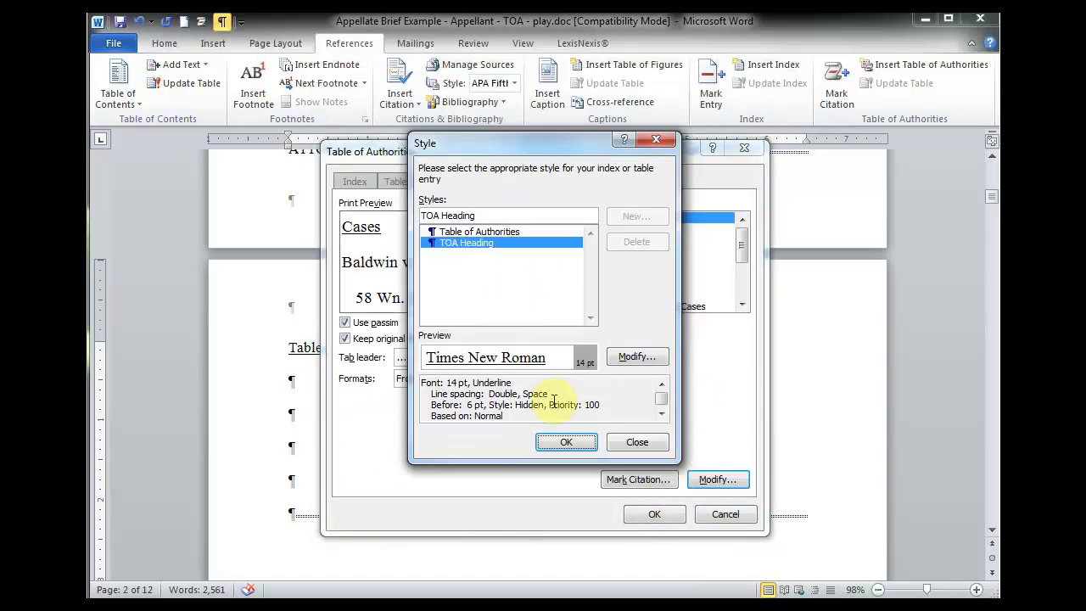
pyautogui.click(567, 443)
pyautogui.click(654, 514)
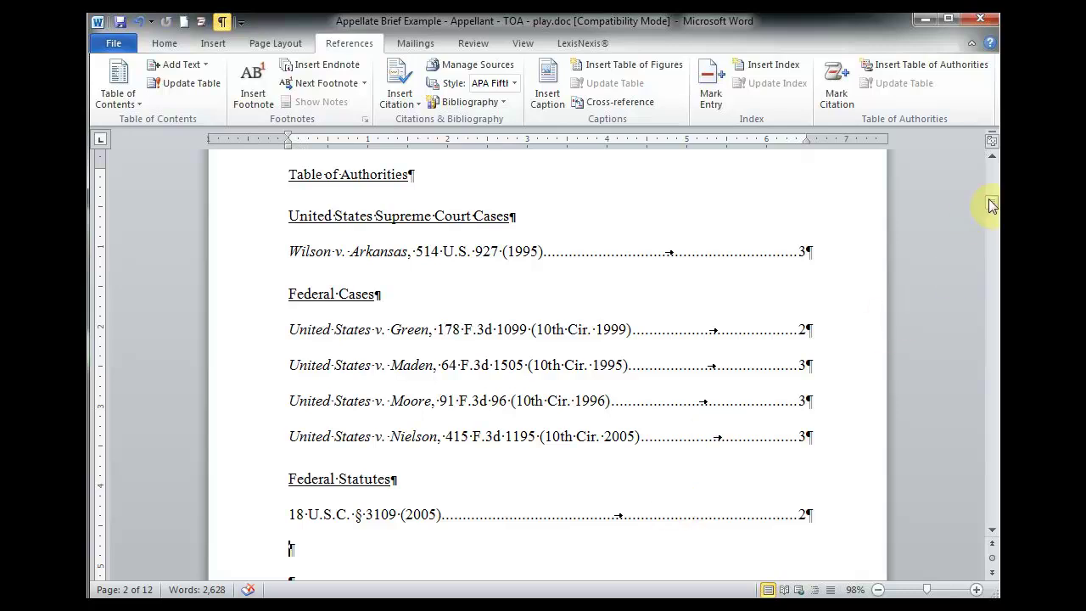
# Mark the full Colonna citation in section A under Federal Cases with the long form "United States v. Colonna, 360 F.3d 1169 (10th Cir. 2004)"
pyautogui.moveTo(991, 206); pyautogui.dragTo(993, 286)
pyautogui.moveTo(992, 292); pyautogui.dragTo(993, 331)
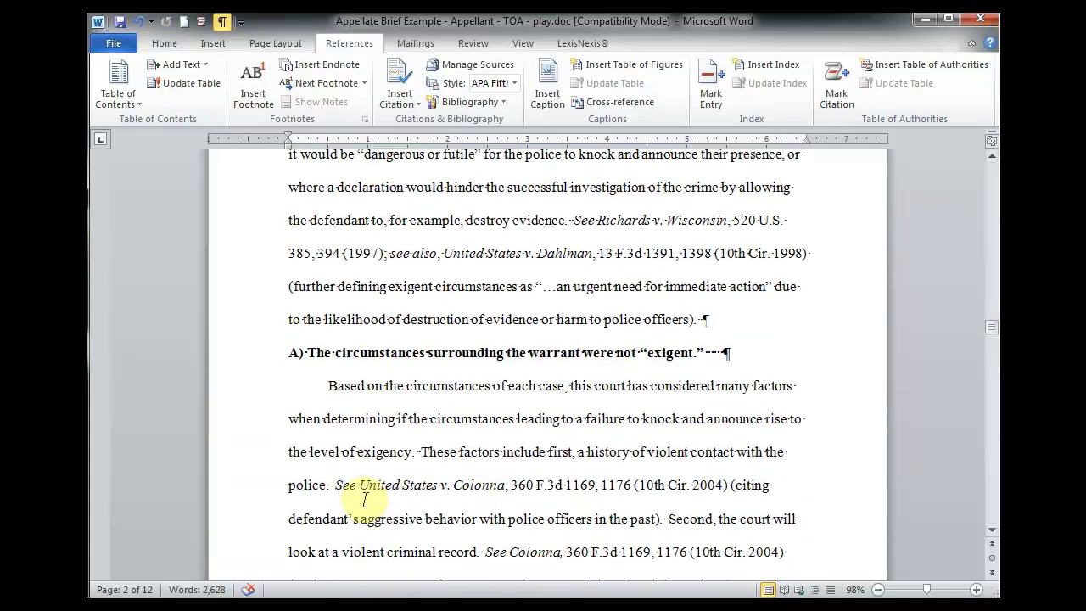
pyautogui.moveTo(359, 484)
pyautogui.mouseDown()
pyautogui.moveTo(707, 484)
pyautogui.moveTo(716, 497)
pyautogui.mouseUp()
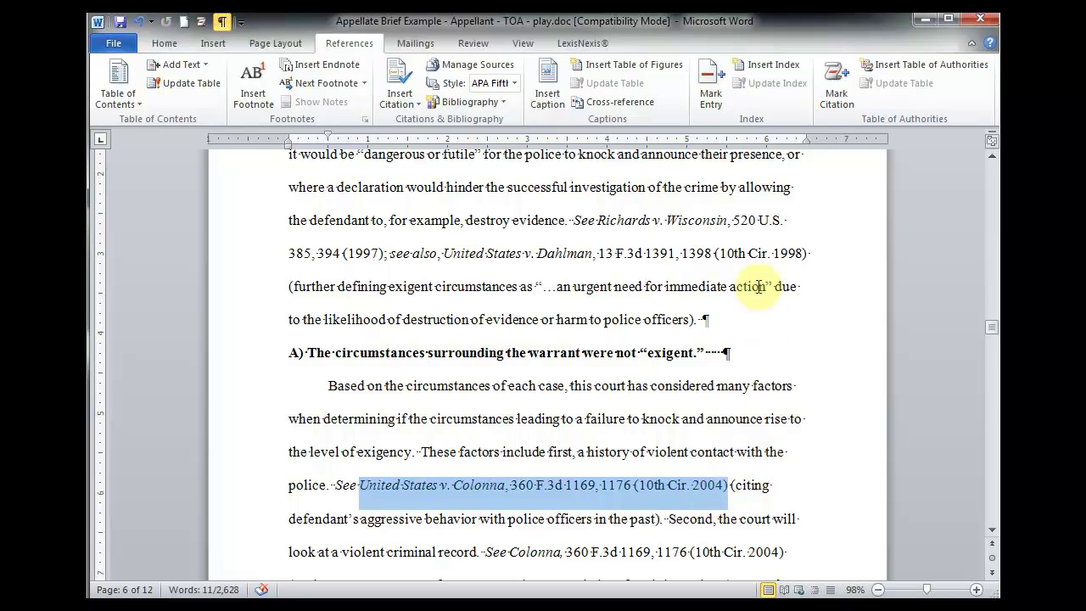
pyautogui.click(836, 90)
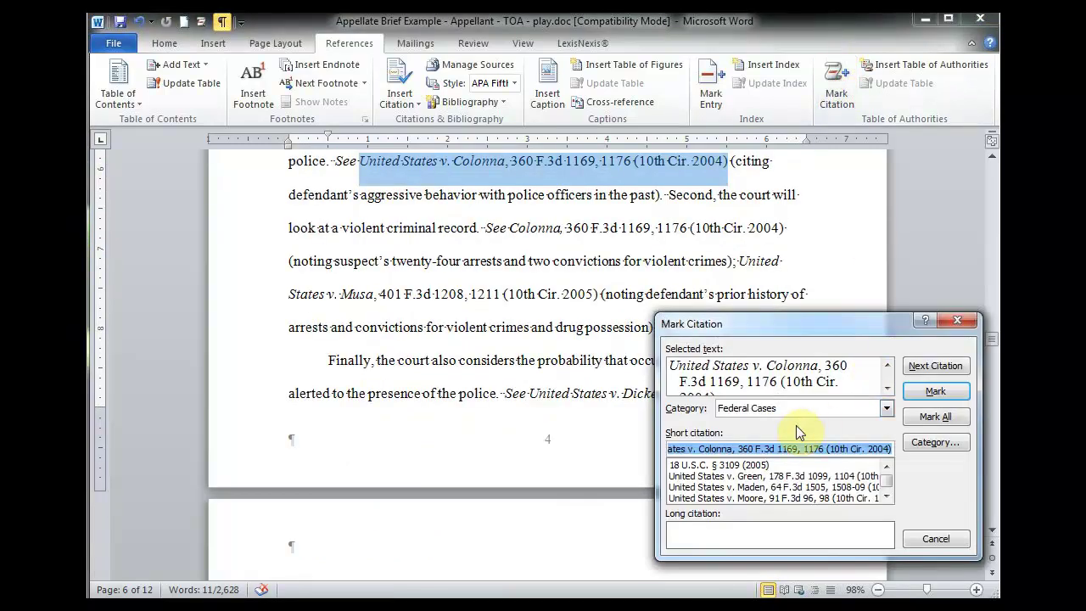
pyautogui.click(774, 381)
pyautogui.press('BackSpace')
pyautogui.press('BackSpace')
pyautogui.press('BackSpace')
pyautogui.press('BackSpace')
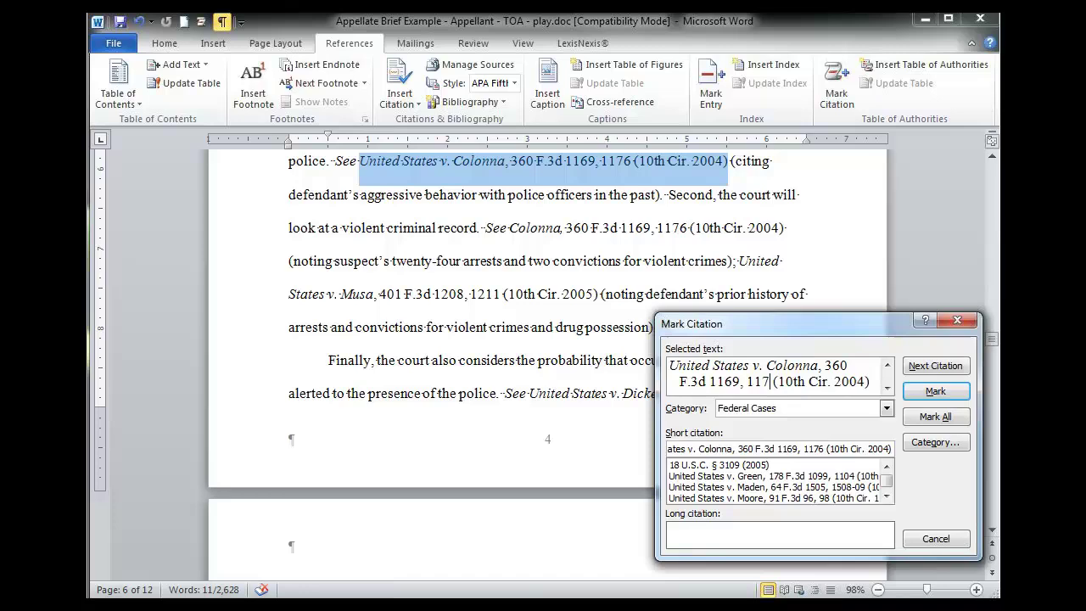
pyautogui.press('BackSpace')
pyautogui.press('BackSpace')
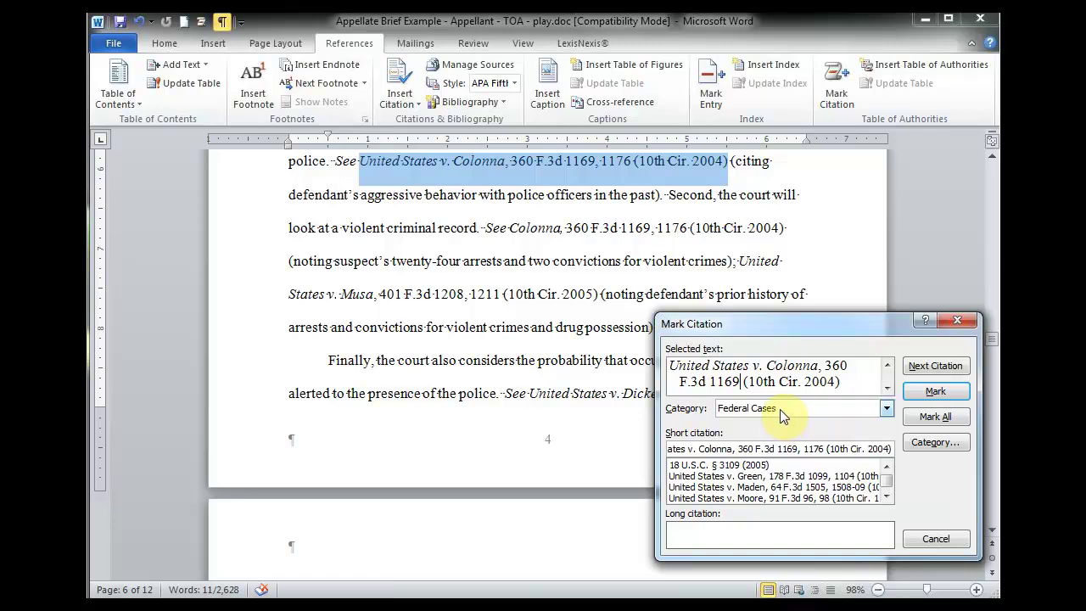
pyautogui.click(931, 394)
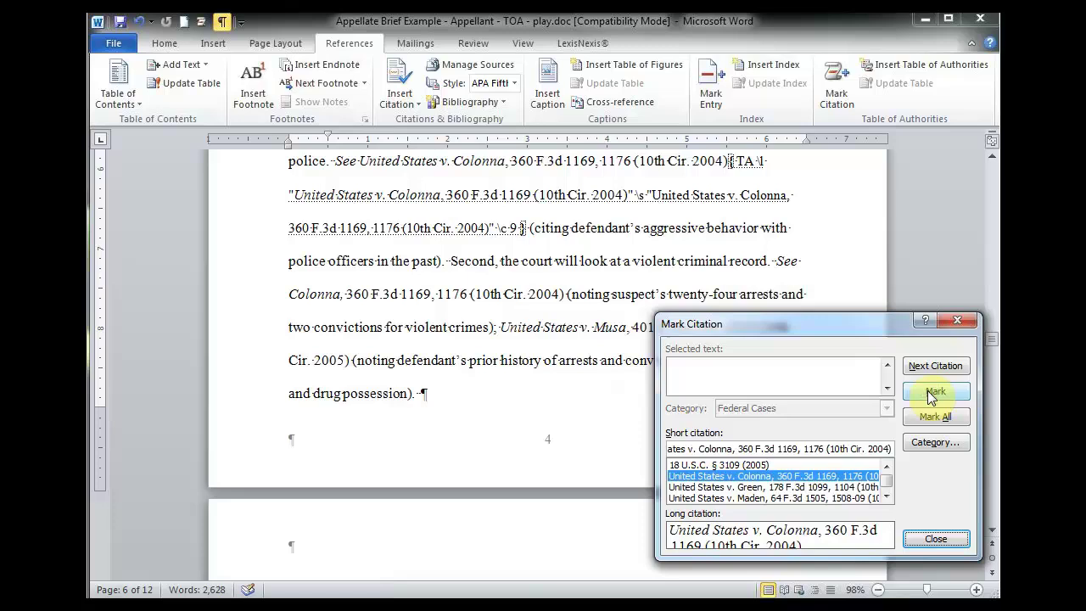
pyautogui.click(933, 540)
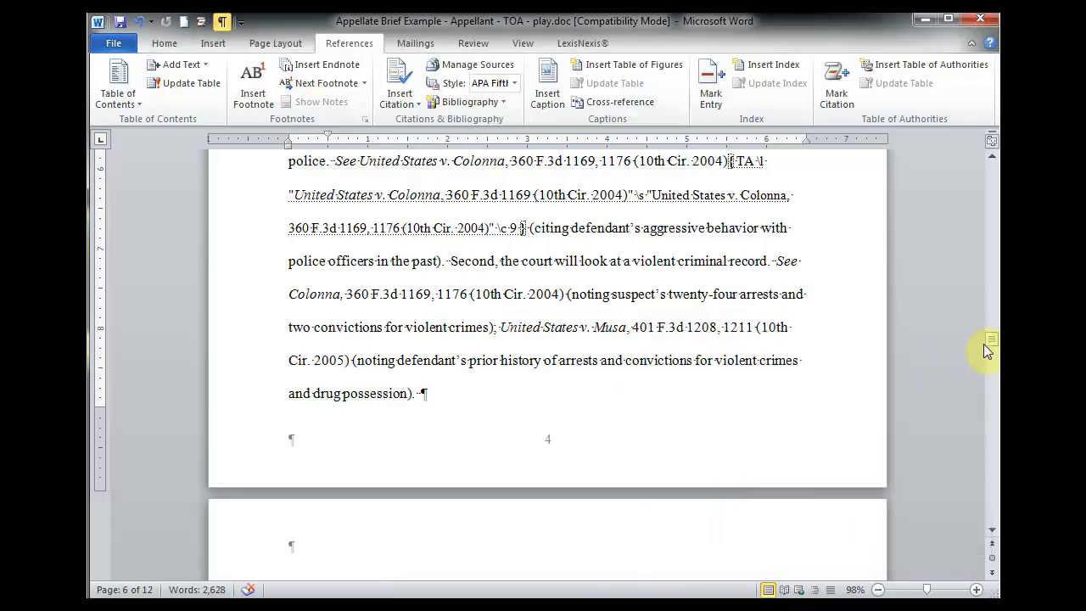
# Return to the table of authorities and update it to include the newly marked Colonna citation
pyautogui.moveTo(986, 341); pyautogui.dragTo(995, 202)
pyautogui.click(524, 370)
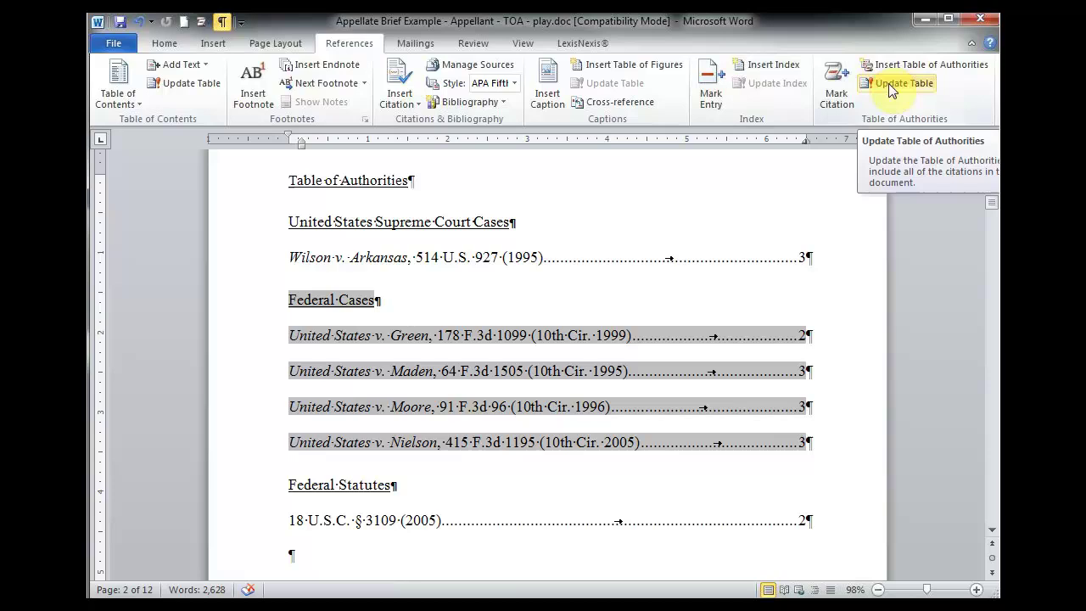
pyautogui.click(891, 85)
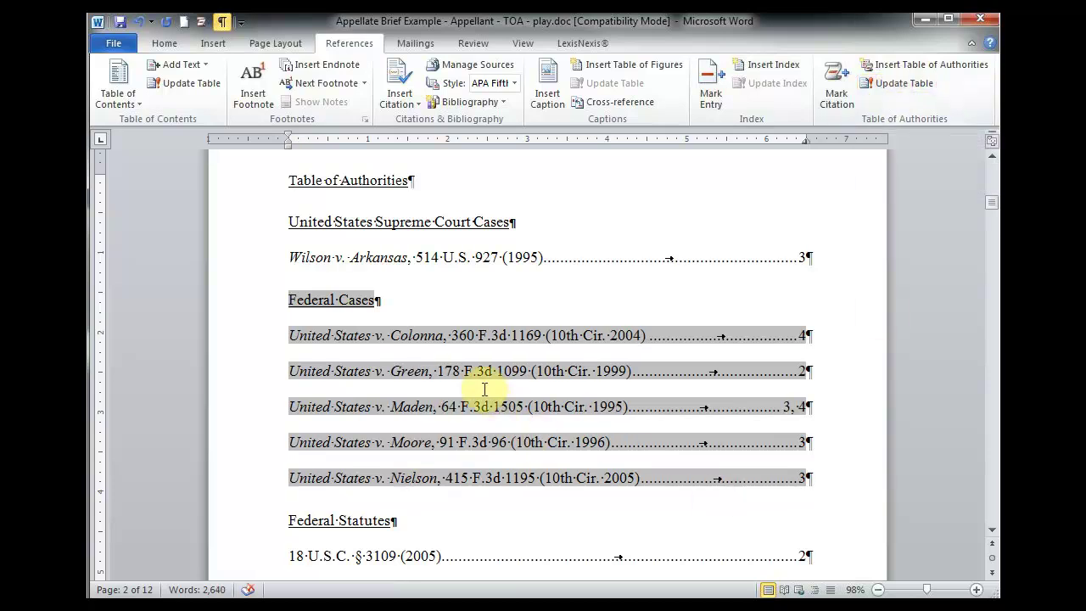
pyautogui.click(456, 335)
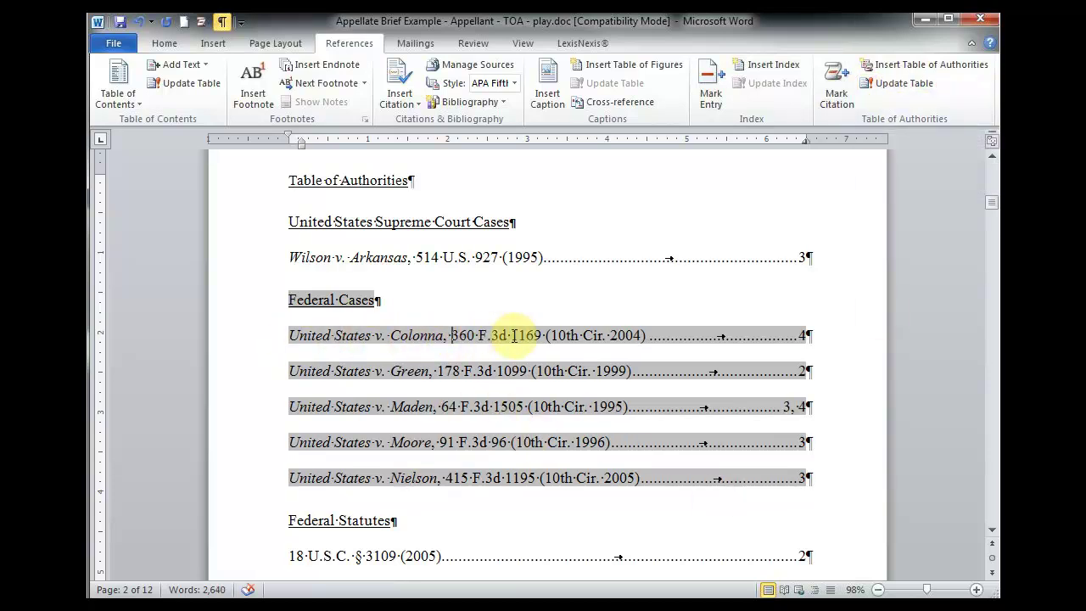
pyautogui.click(573, 292)
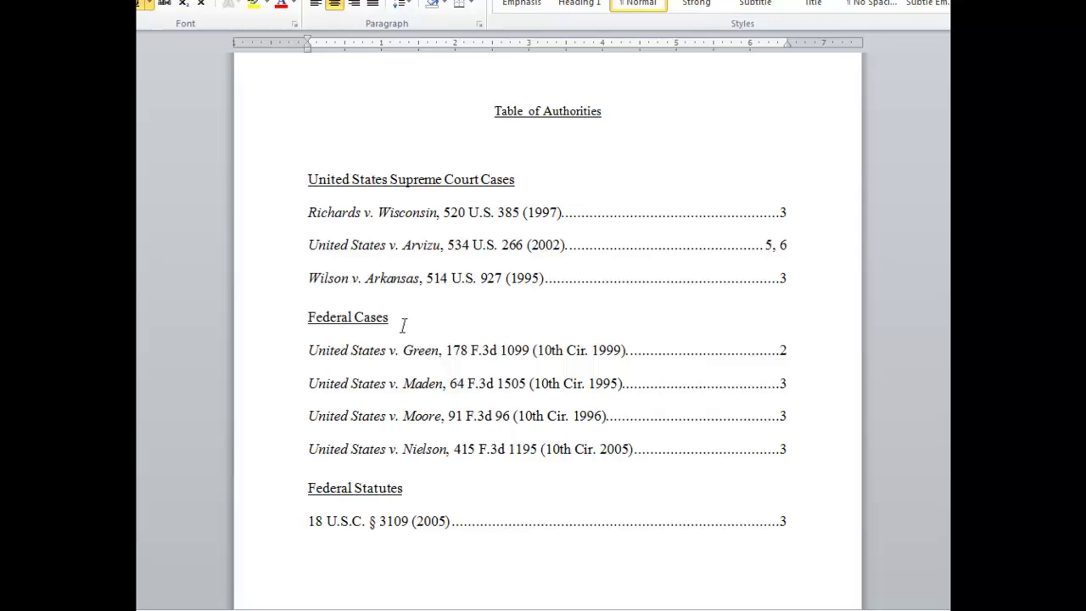
# Examine the custom citation categories United States Supreme Court Cases, Federal Cases and Federal Statutes in the category list, leaving them unedited
pyautogui.moveTo(405, 322); pyautogui.dragTo(440, 316)
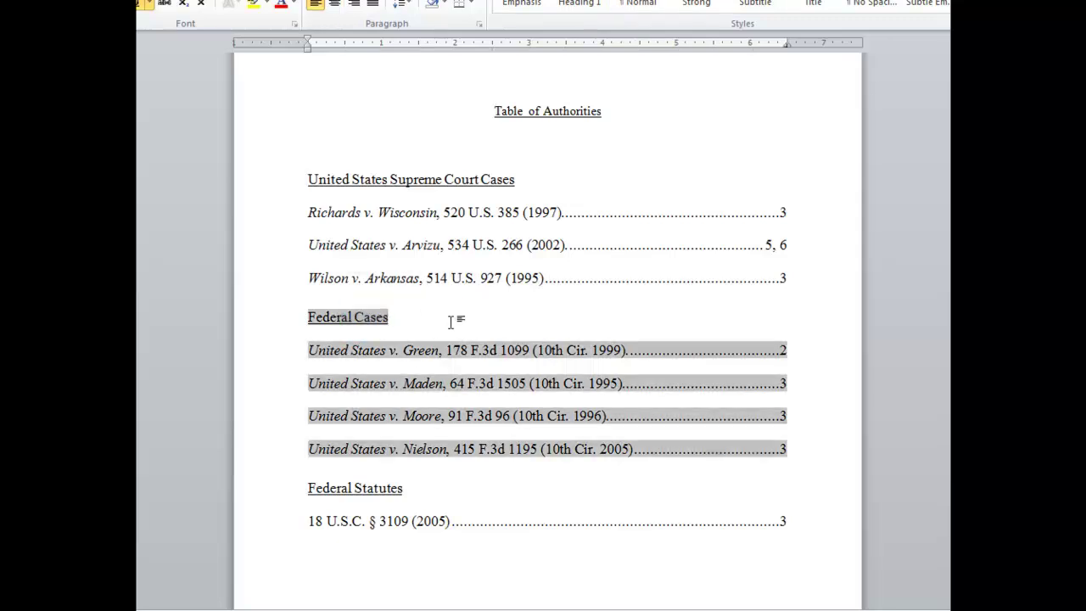
pyautogui.click(252, 1)
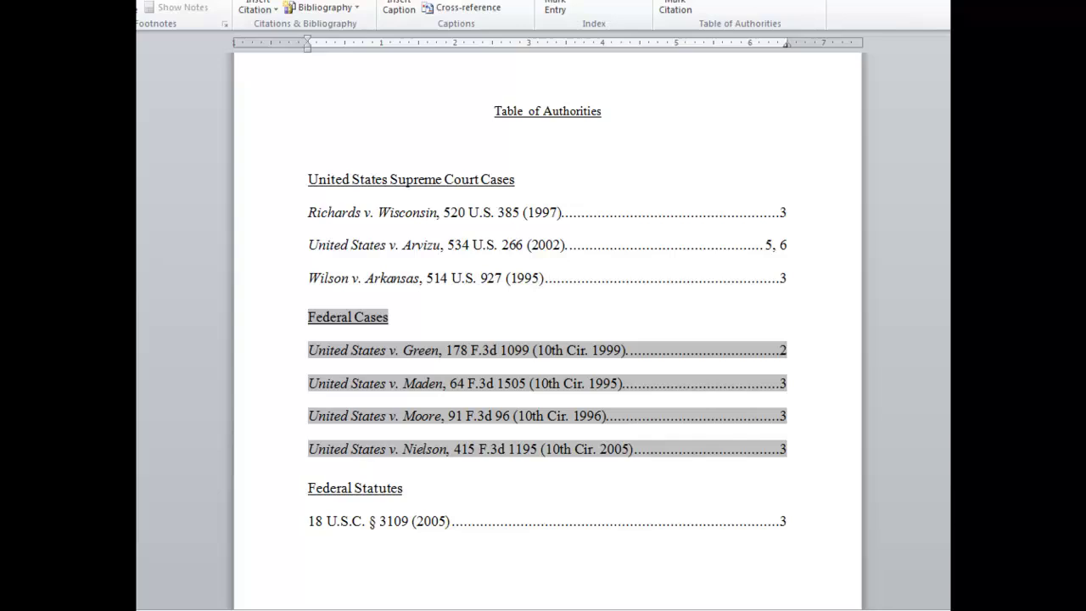
pyautogui.click(670, 10)
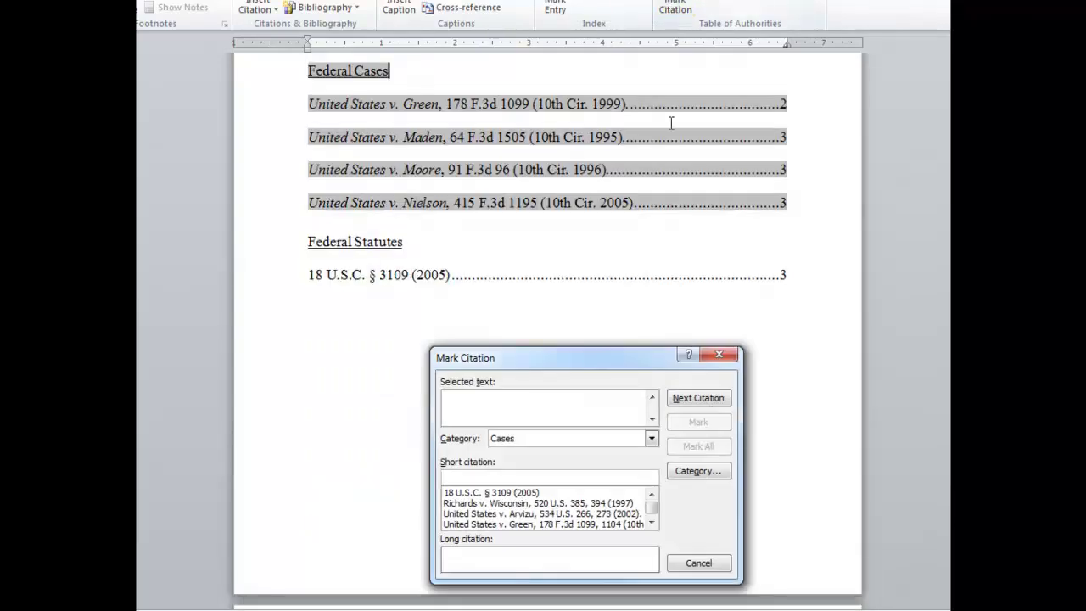
pyautogui.click(698, 471)
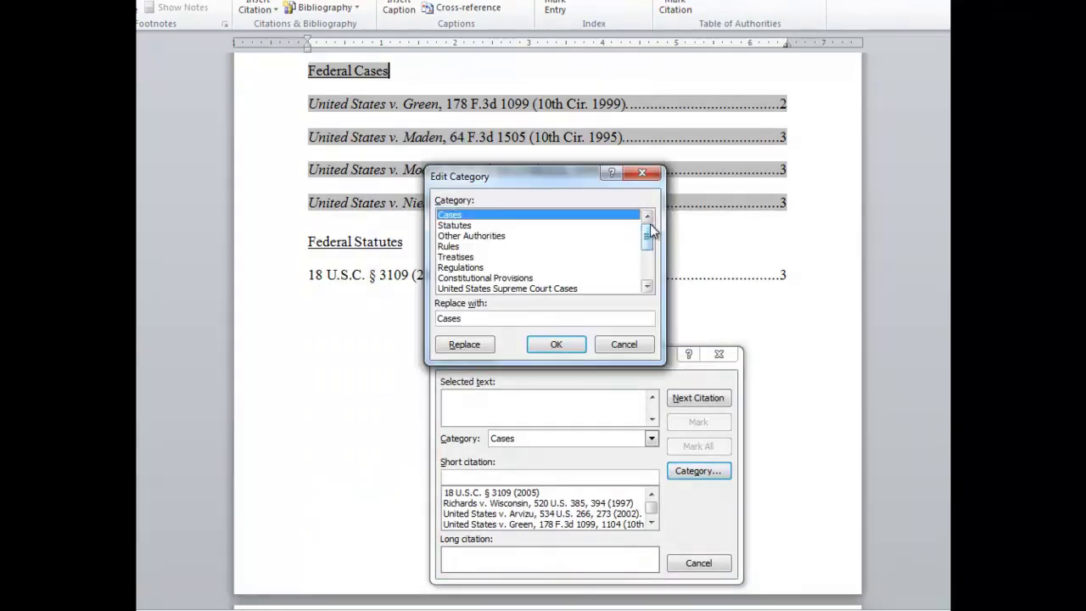
pyautogui.moveTo(649, 224); pyautogui.dragTo(649, 239)
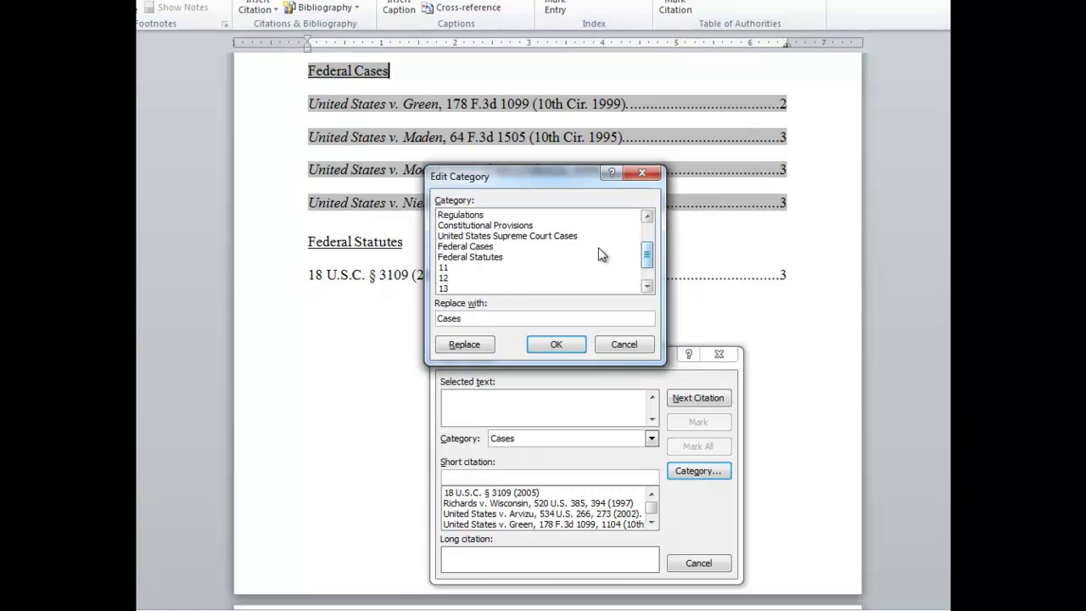
pyautogui.click(560, 236)
pyautogui.click(490, 247)
pyautogui.click(490, 258)
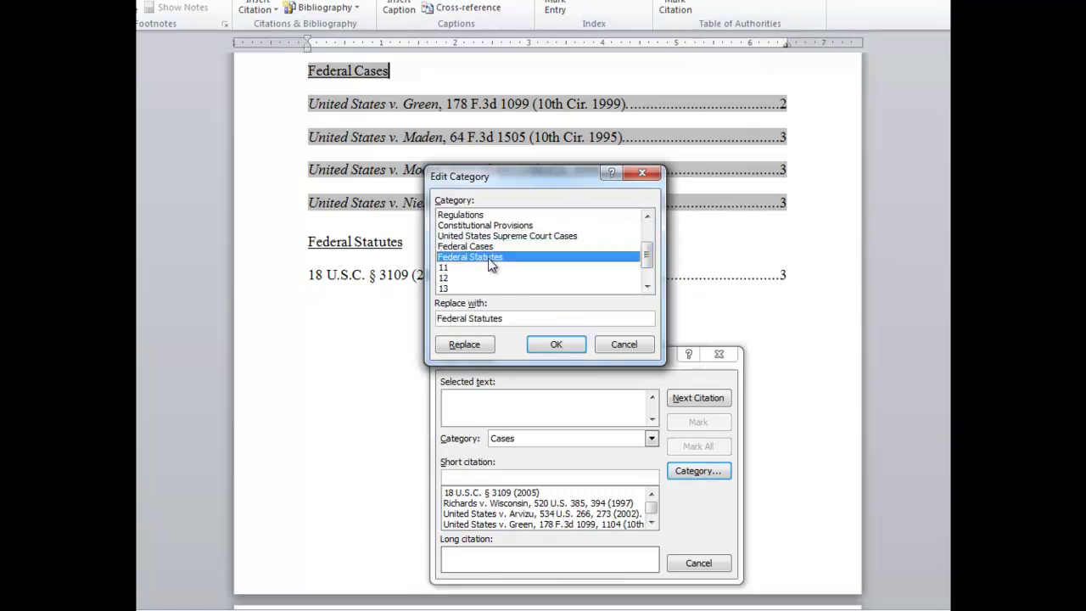
pyautogui.click(488, 242)
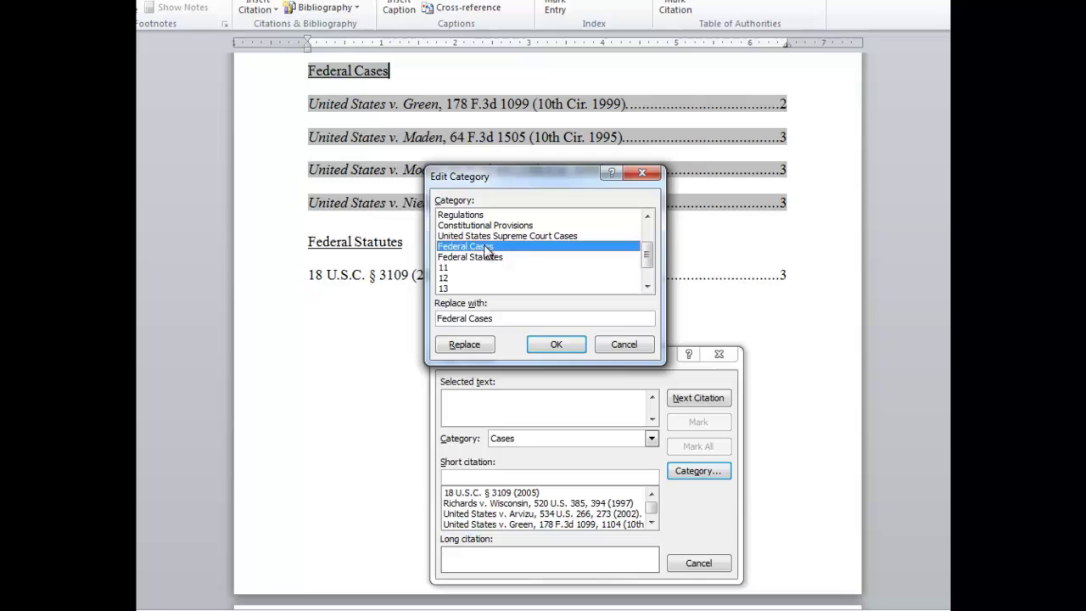
pyautogui.click(485, 255)
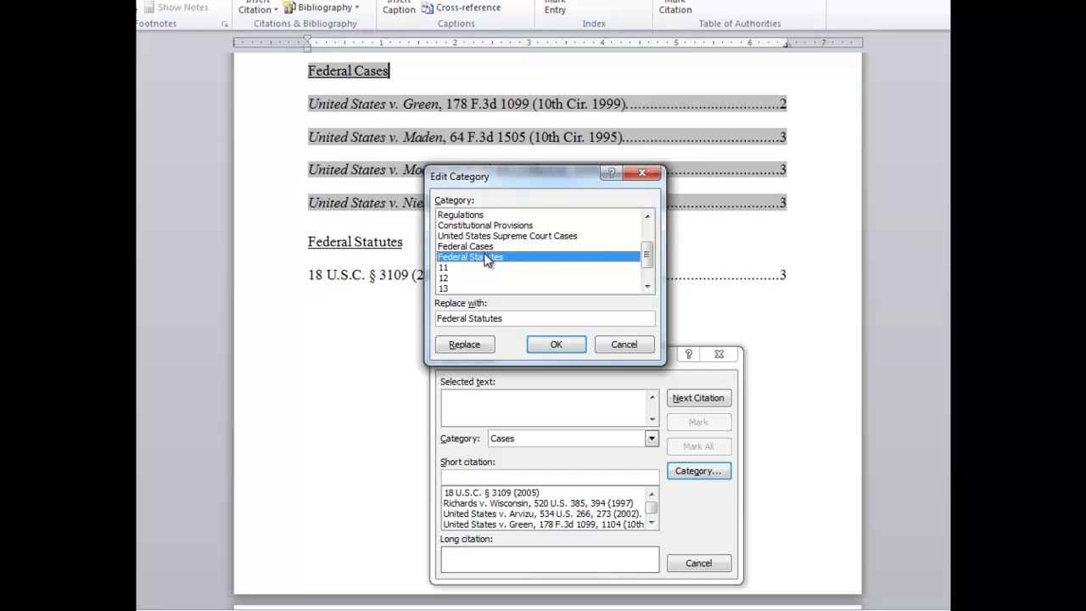
pyautogui.click(616, 354)
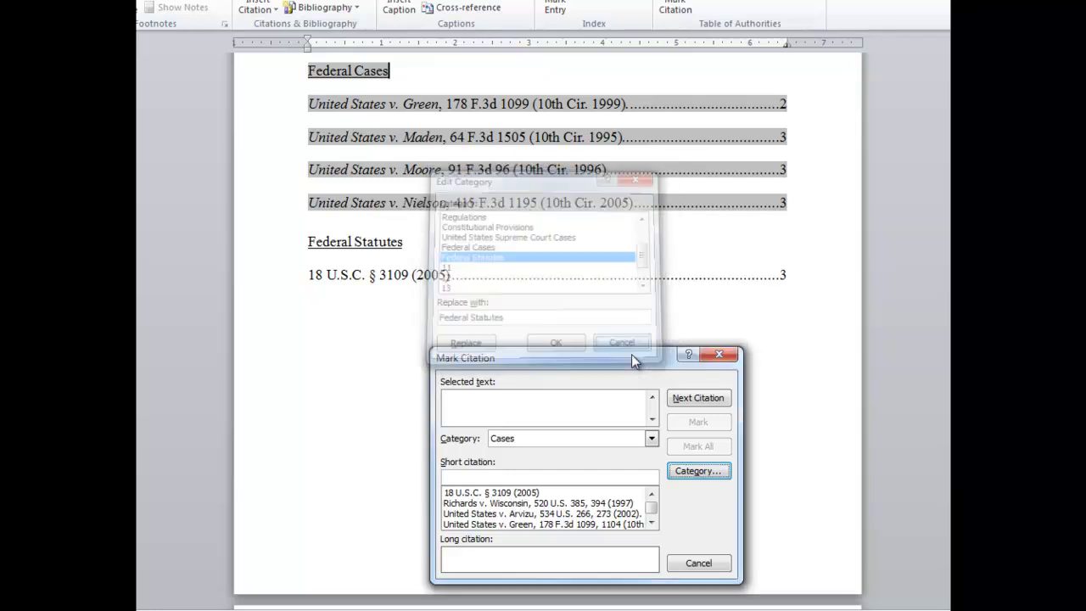
pyautogui.click(720, 354)
pyautogui.click(585, 360)
pyautogui.scroll(4, 585, 355)
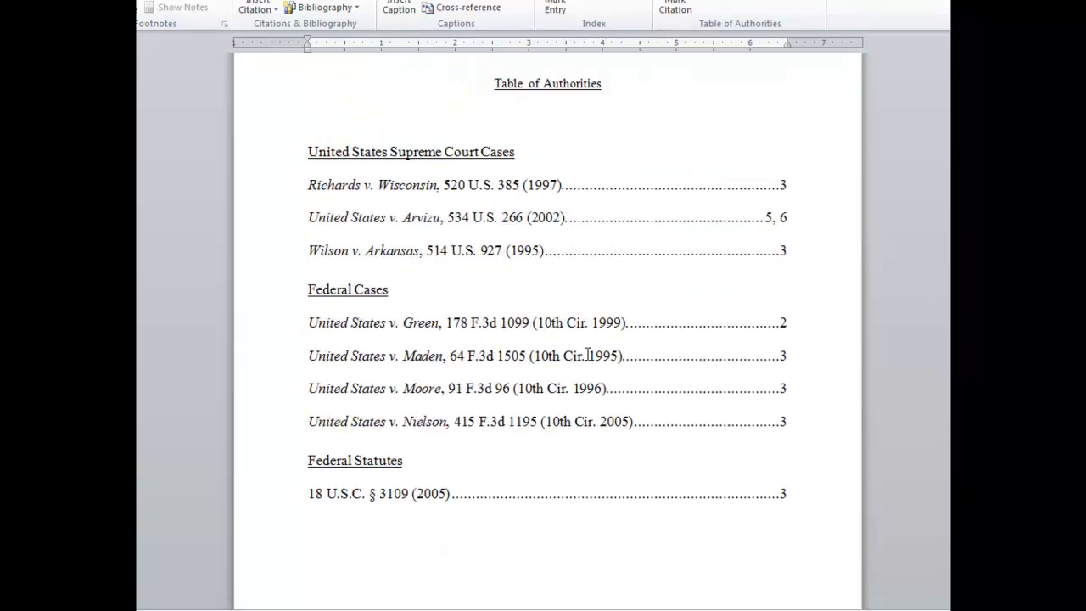
pyautogui.scroll(1, 457, 547)
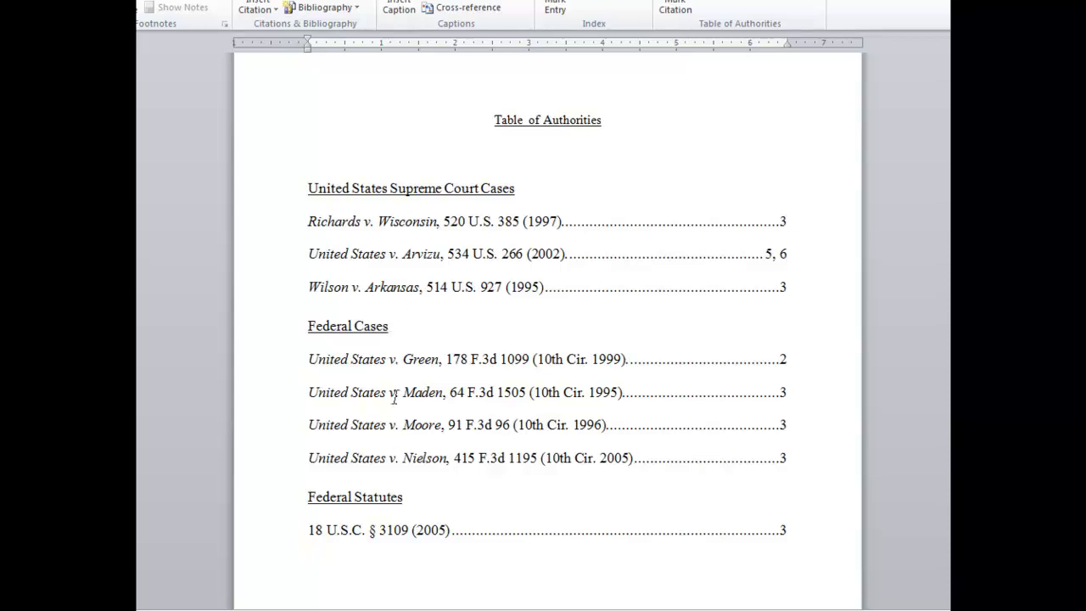
pyautogui.click(563, 312)
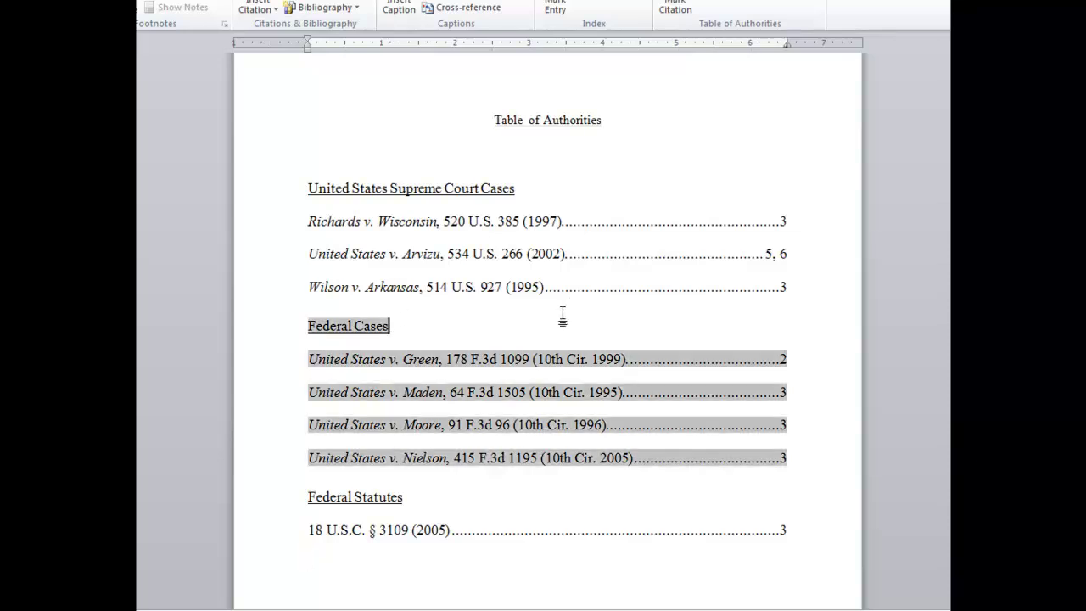
# Reveal the field codes behind the table of authorities and set the first TOA field's category number to 9
pyautogui.click(514, 194)
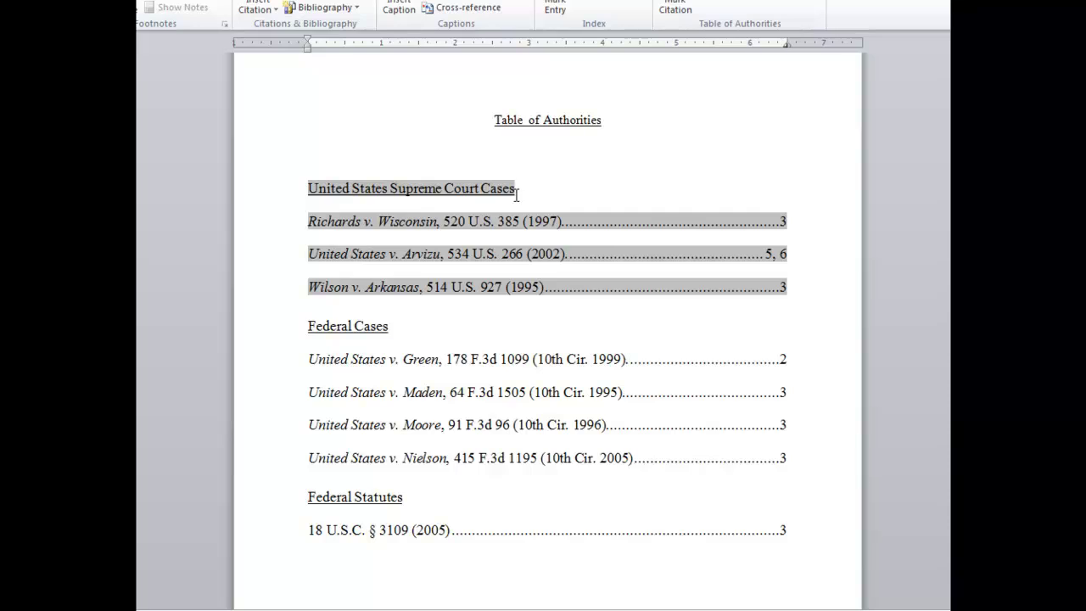
pyautogui.hotkey('alt', 'F9')
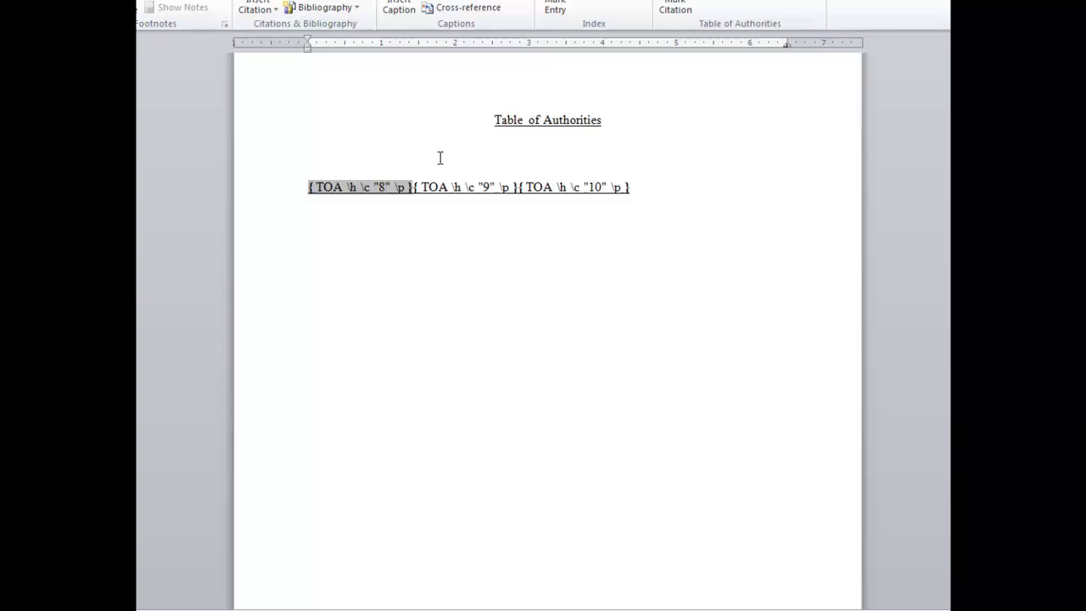
pyautogui.click(489, 189)
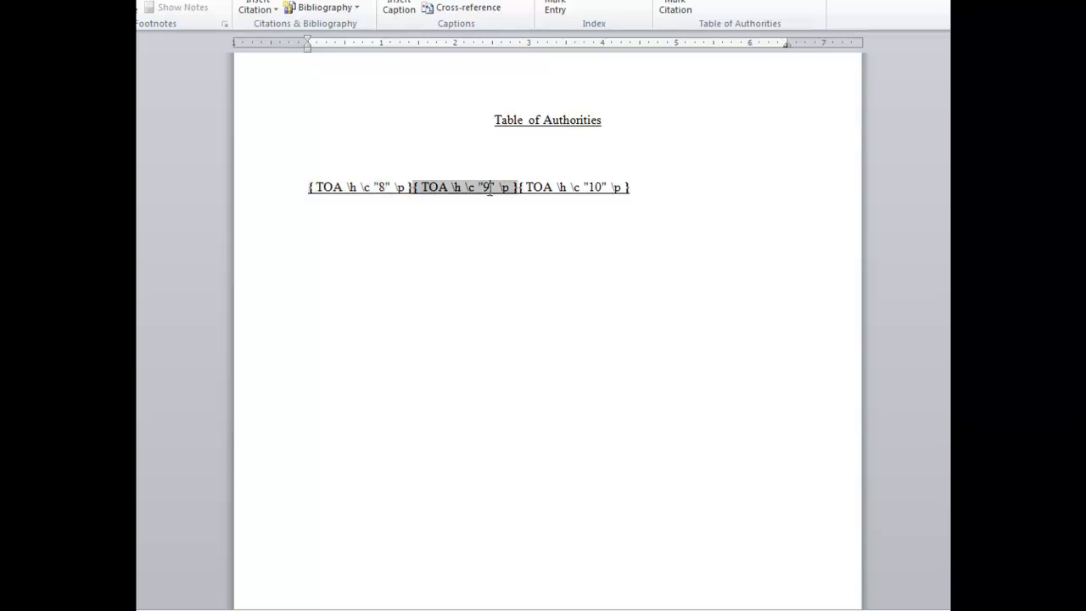
pyautogui.click(595, 187)
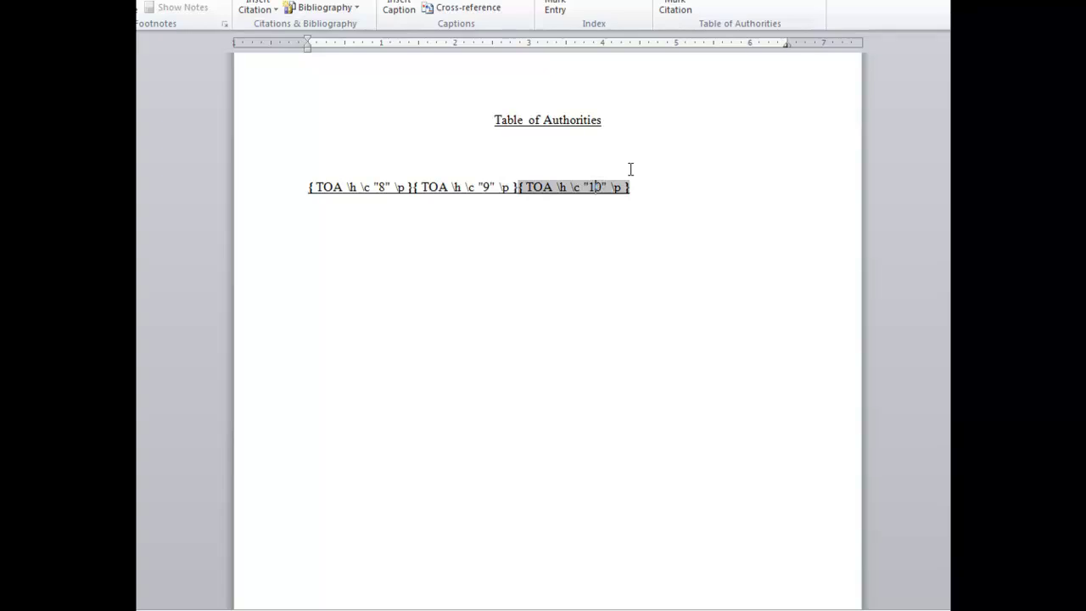
pyautogui.click(394, 173)
pyautogui.press('BackSpace')
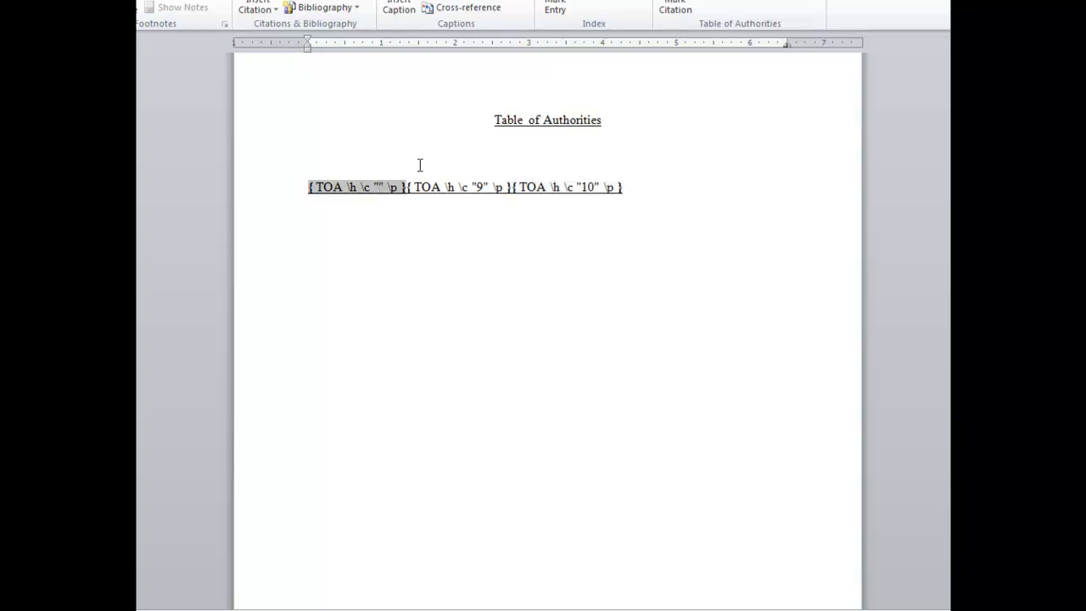
pyautogui.write('9')
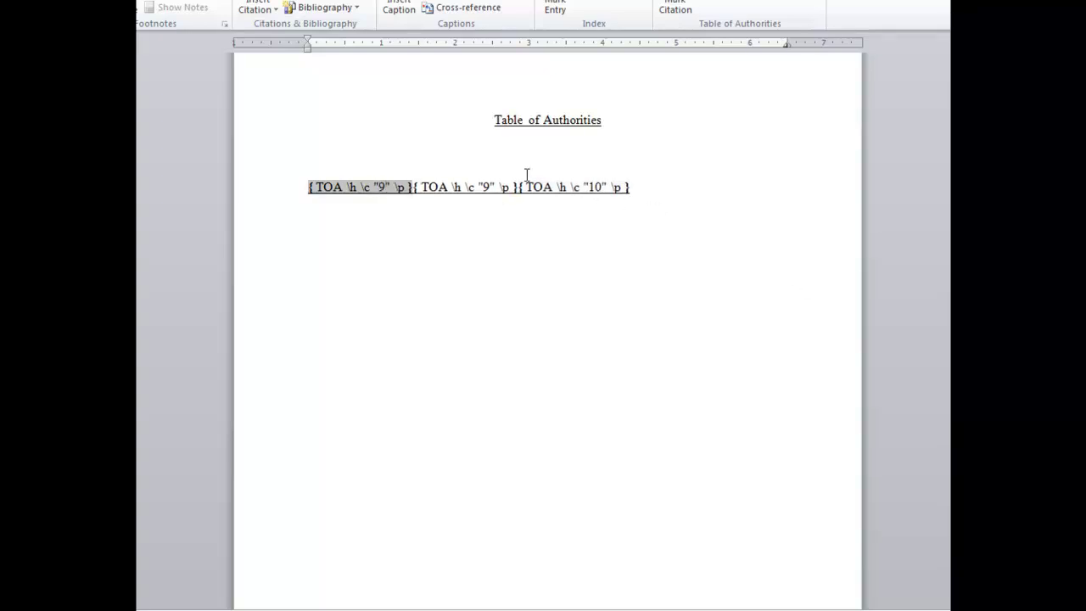
# Set the second TOA field's category number to 8
pyautogui.click(489, 186)
pyautogui.press('BackSpace')
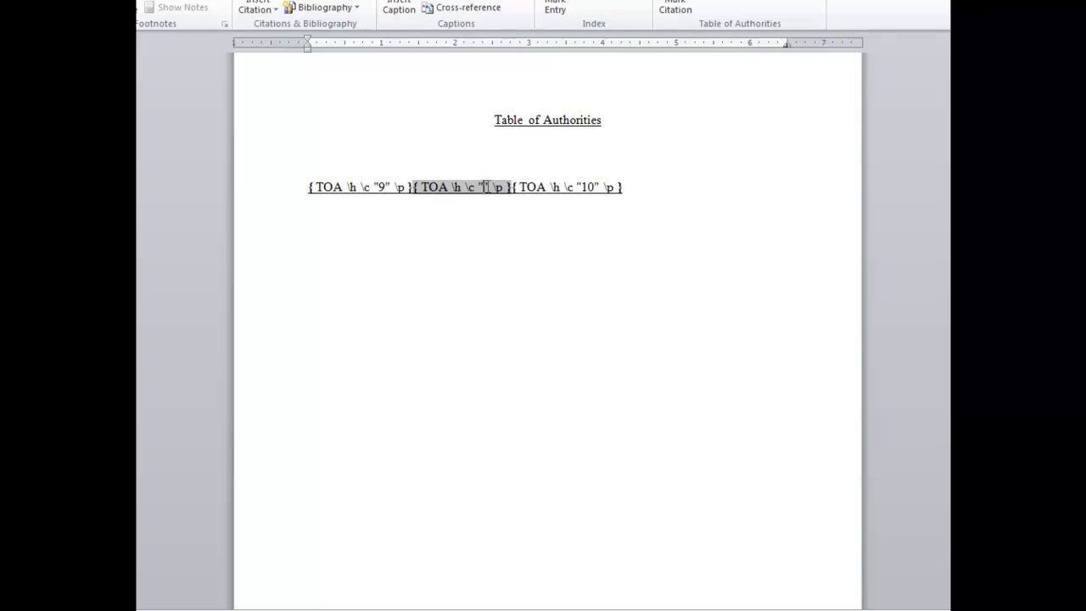
pyautogui.write('8')
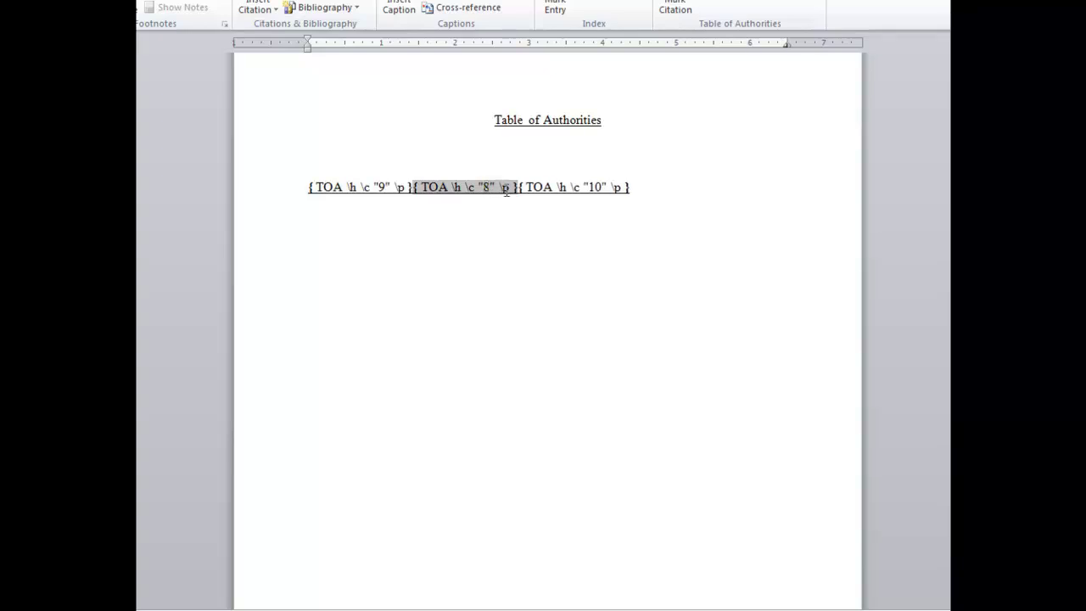
# Change the category numbers of the second TOA field to 10 and the third TOA field to 8
pyautogui.click(599, 187)
pyautogui.press('BackSpace')
pyautogui.press('BackSpace')
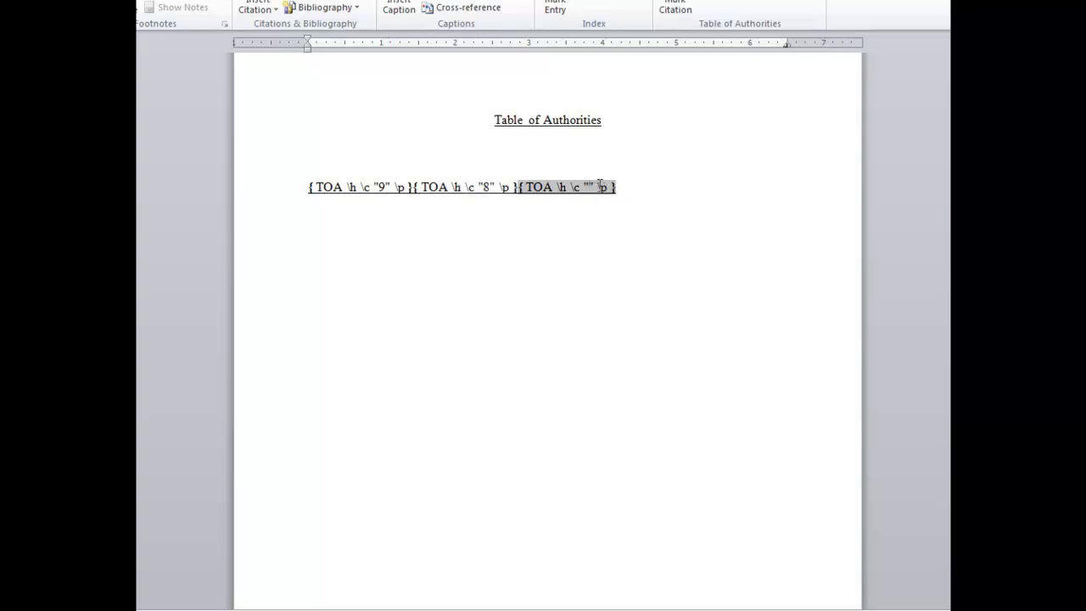
pyautogui.click(484, 188)
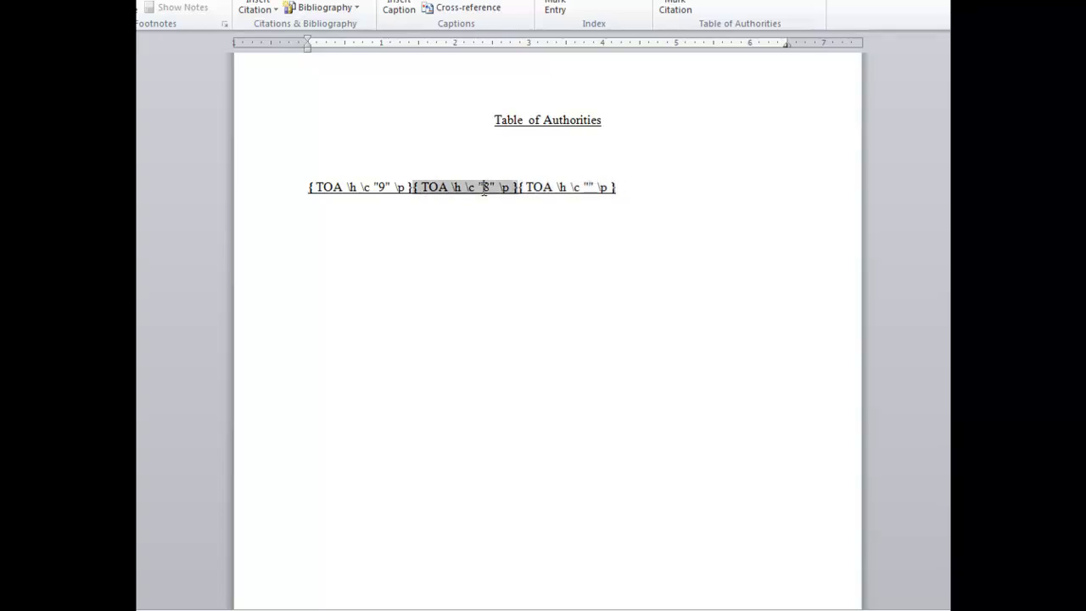
pyautogui.press('BackSpace')
pyautogui.write('10')
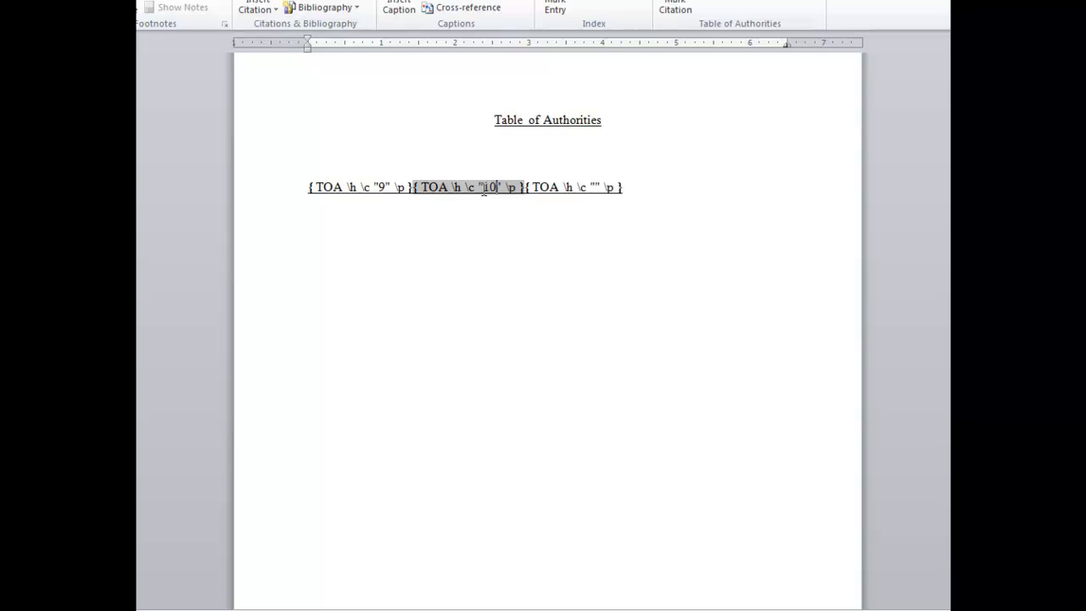
pyautogui.click(594, 186)
pyautogui.write('8')
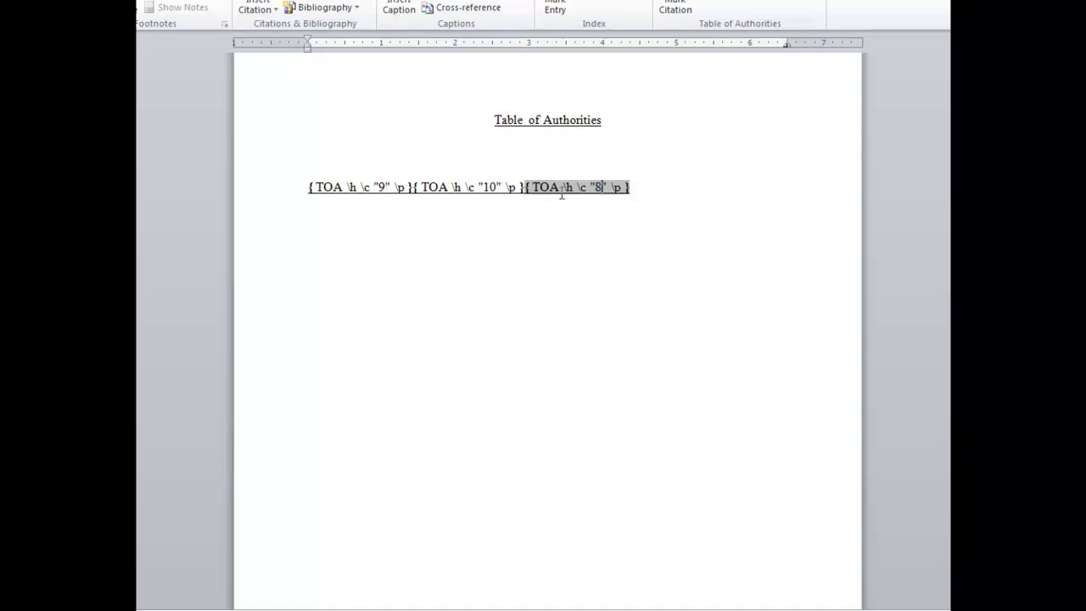
# Switch the field codes back to their results and update the entire table of authorities to apply the new category order
pyautogui.press('Left')
pyautogui.hotkey('alt', 'F9')
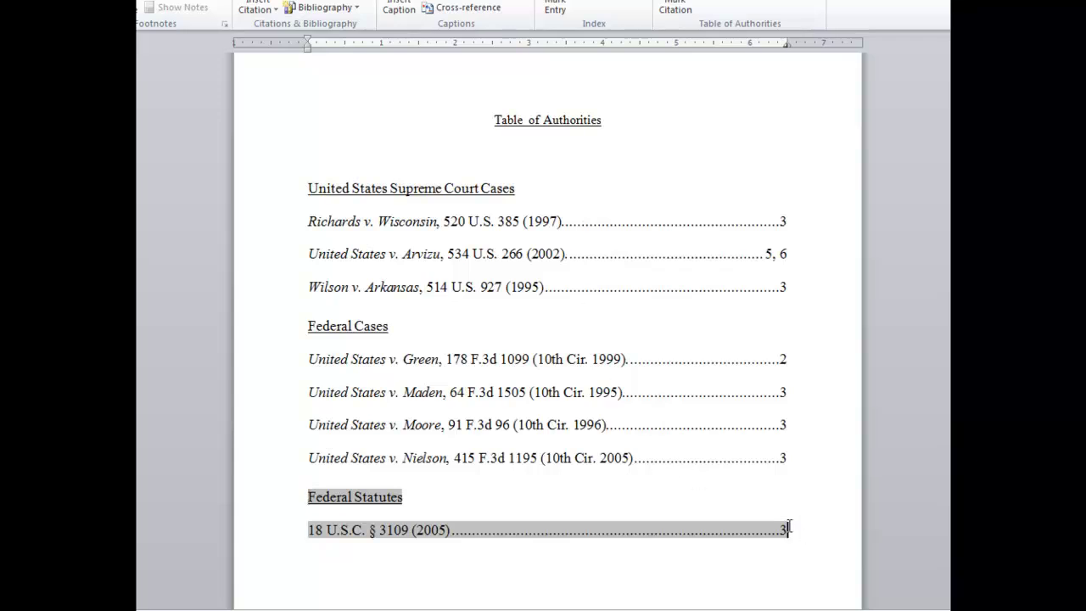
pyautogui.moveTo(788, 530); pyautogui.dragTo(441, 301)
pyautogui.rightClick(394, 241)
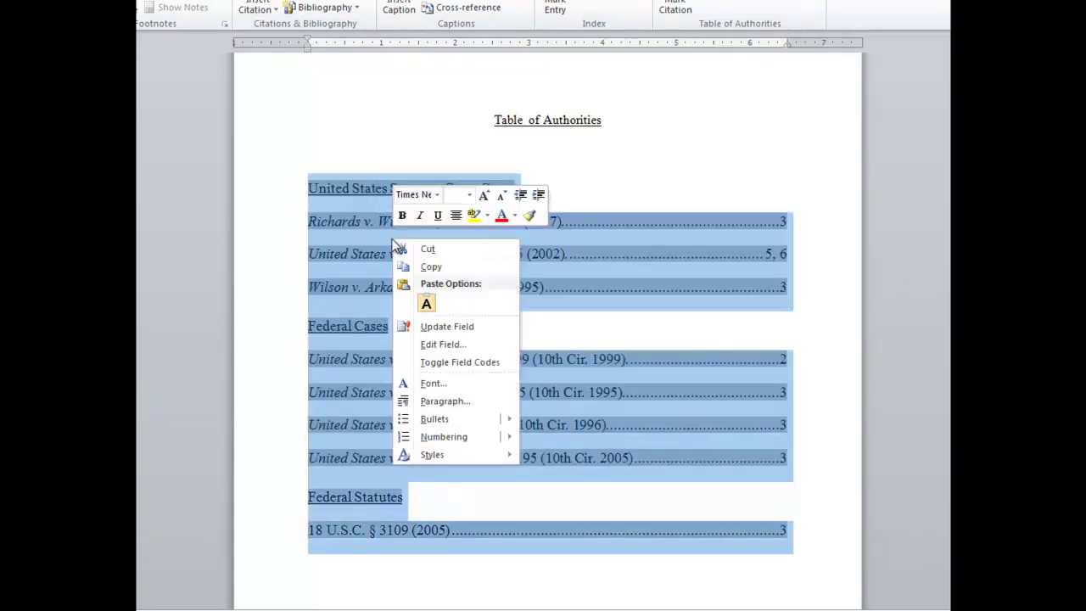
pyautogui.click(438, 327)
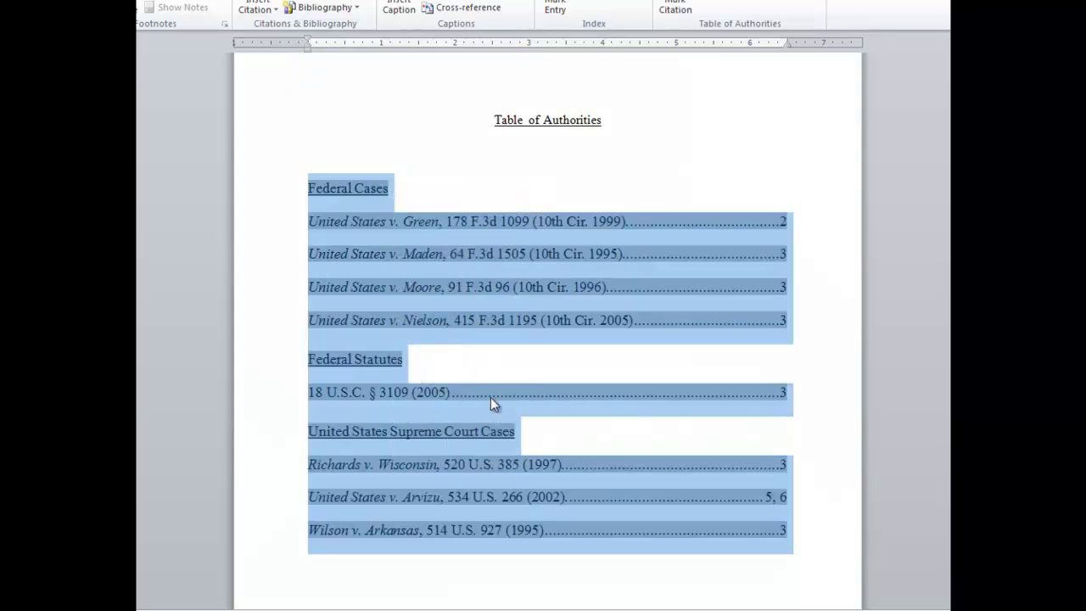
pyautogui.click(621, 440)
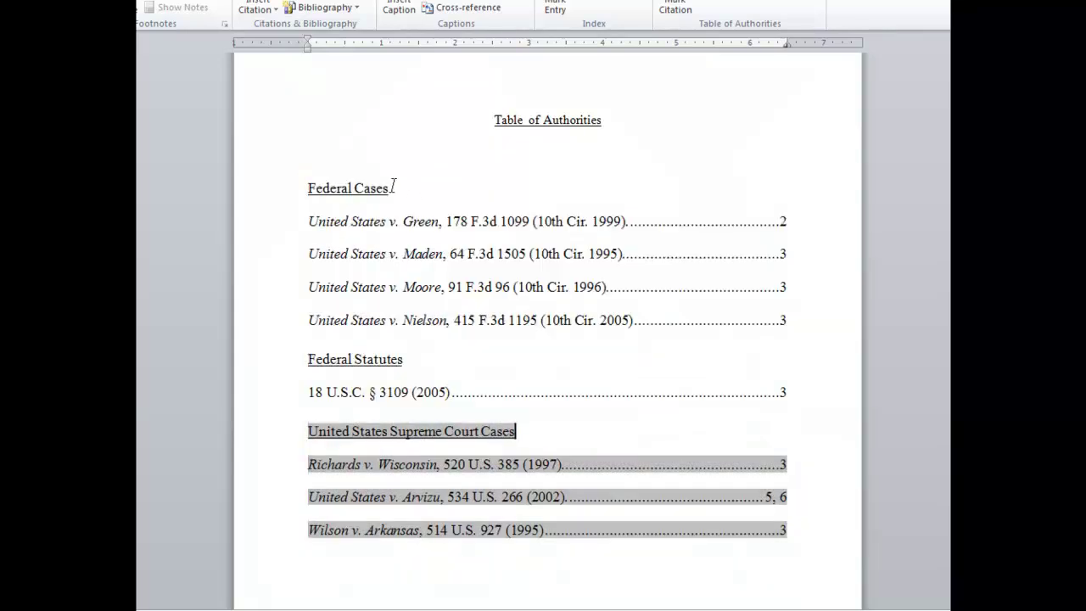